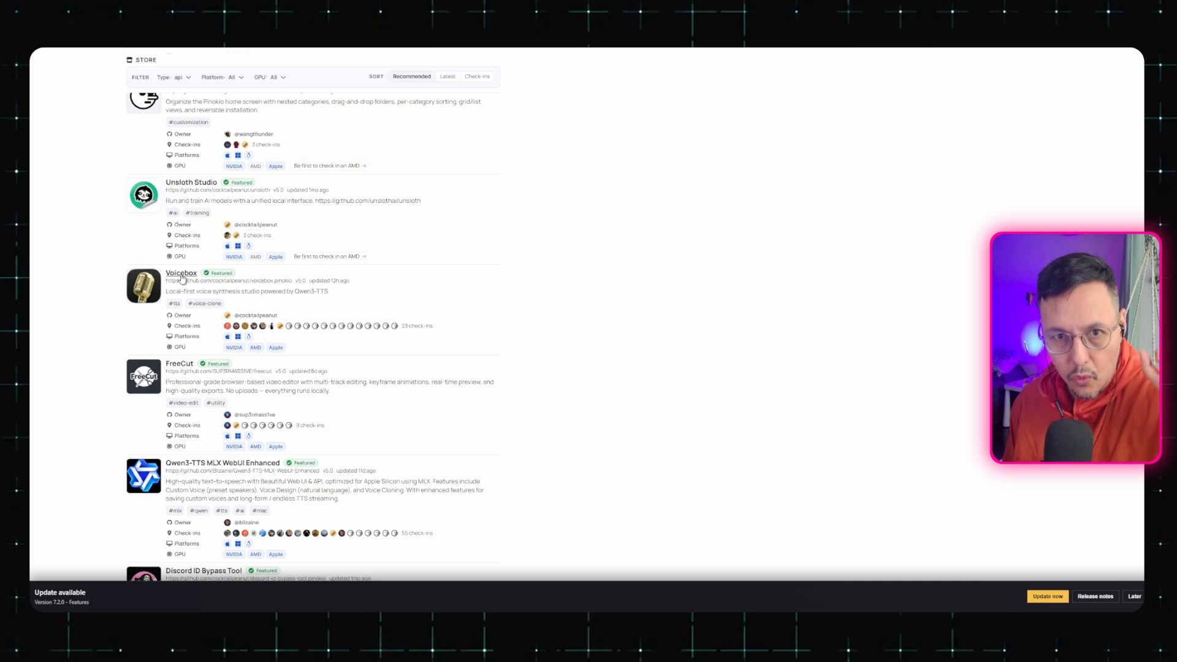
Step: Open the Voicebox listing and examine its website for voice tools, cloning methods and supported TTS engines
{"action": "left_click", "coordinate": [182, 277]}
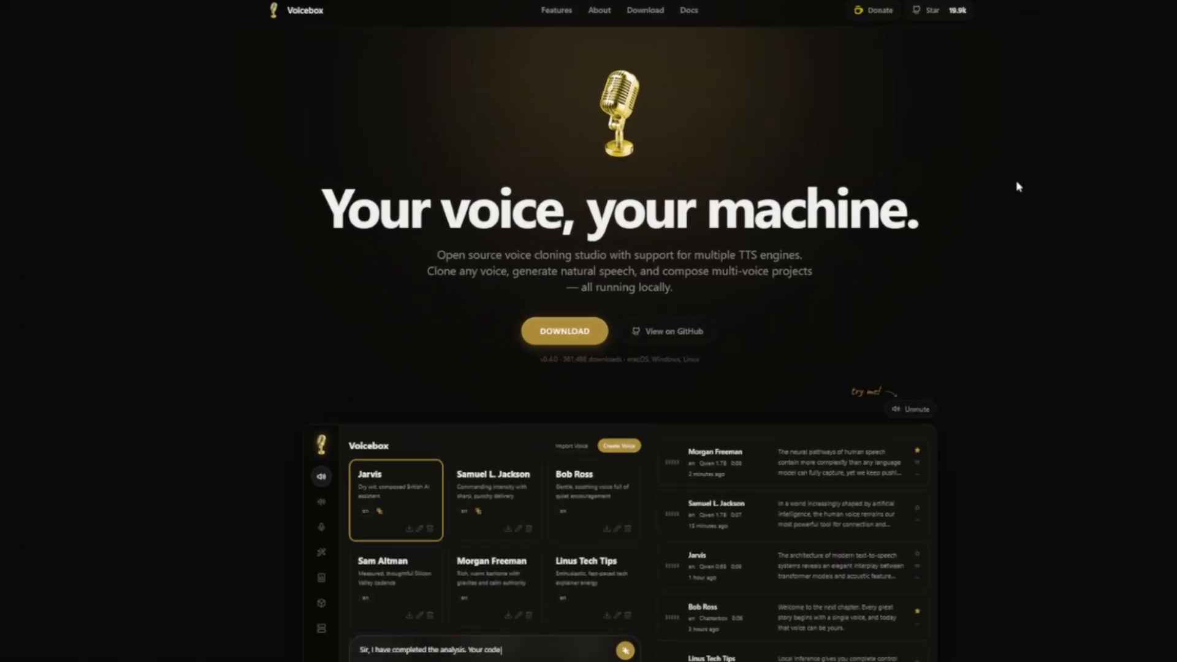
{"action": "scroll", "coordinate": [1034, 219], "scroll_direction": "down", "scroll_amount": 8}
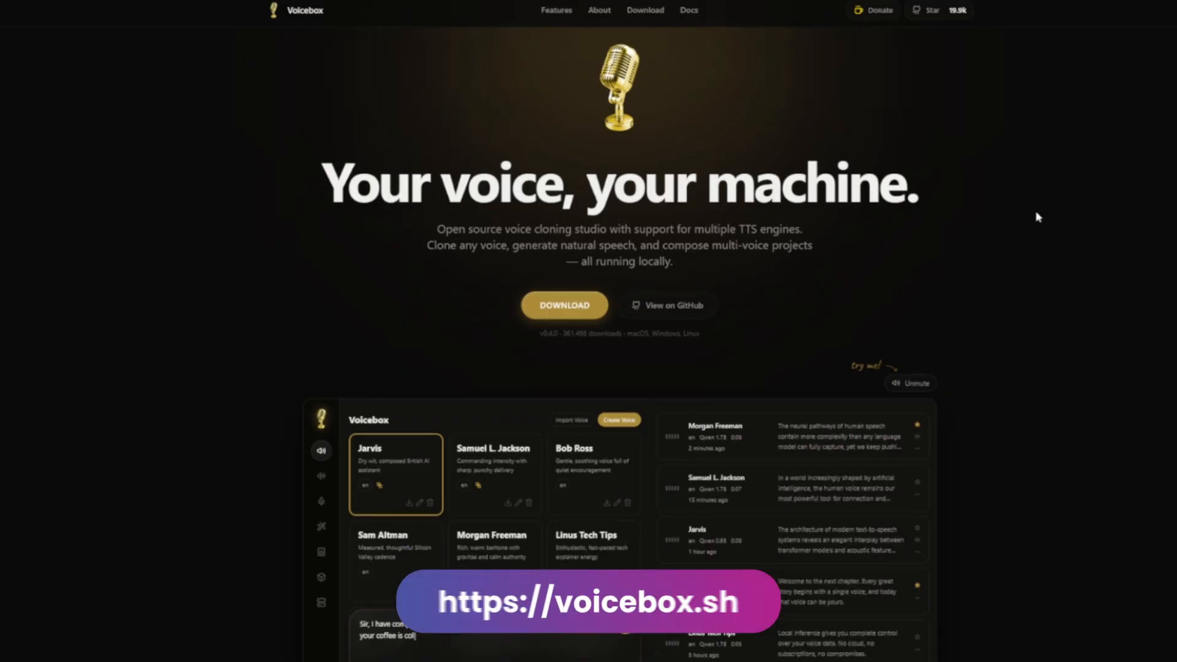
{"action": "scroll", "coordinate": [1039, 218], "scroll_direction": "down", "scroll_amount": 8}
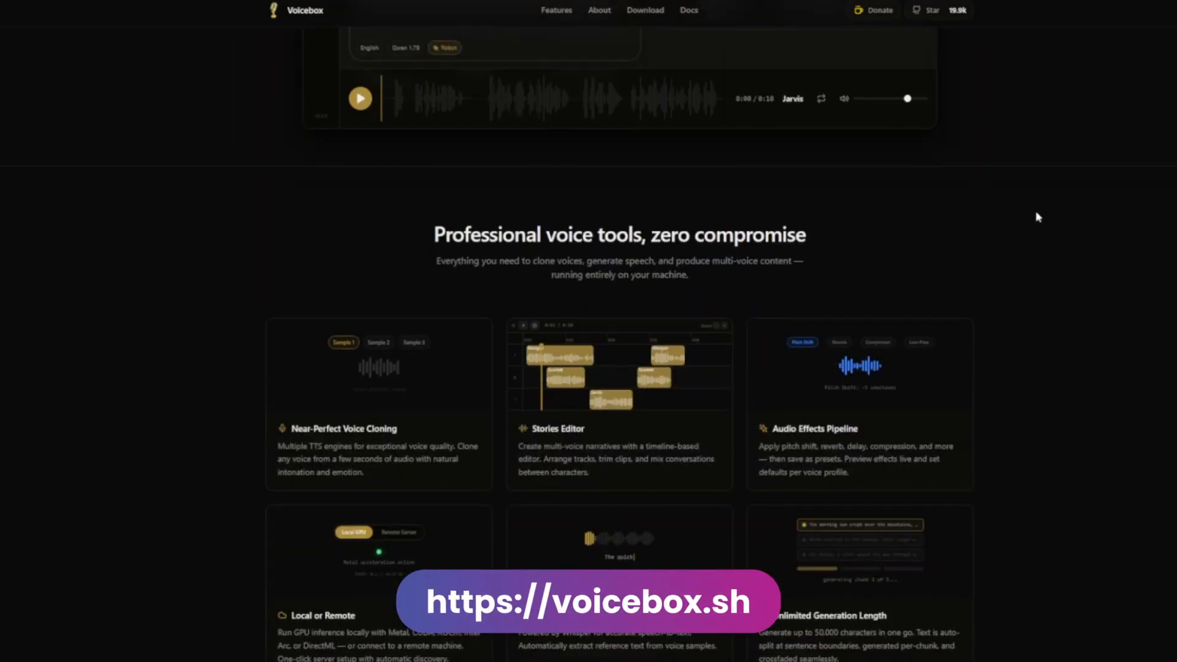
{"action": "scroll", "coordinate": [1038, 217], "scroll_direction": "down", "scroll_amount": 9}
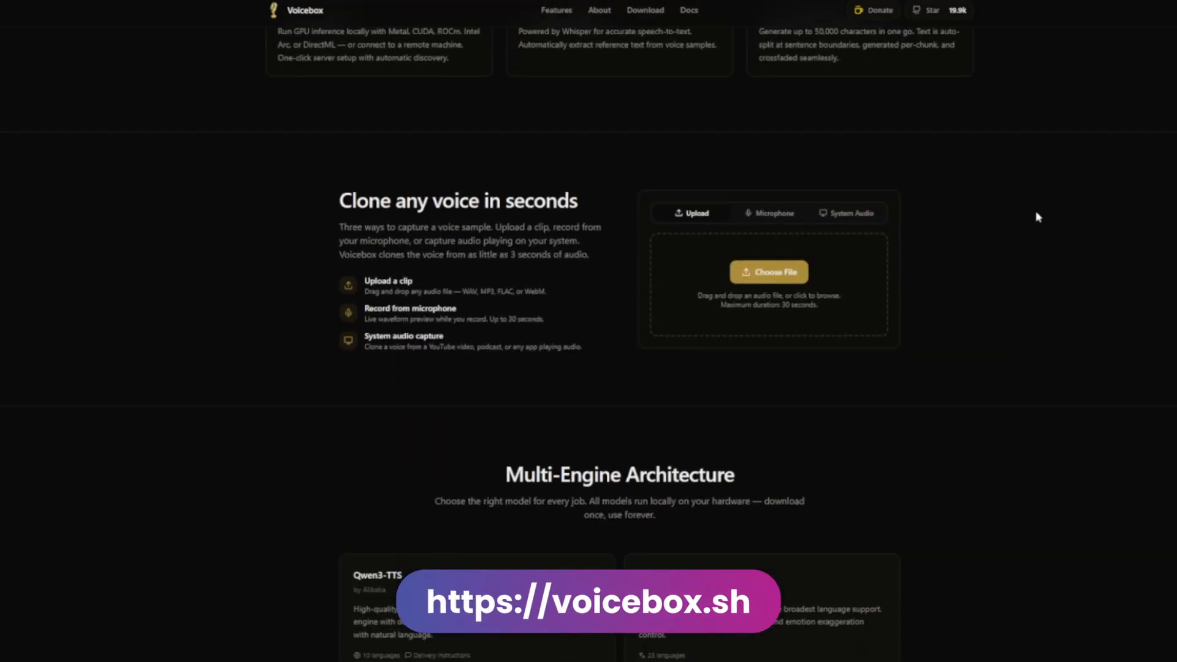
{"action": "scroll", "coordinate": [1038, 218], "scroll_direction": "down", "scroll_amount": 2}
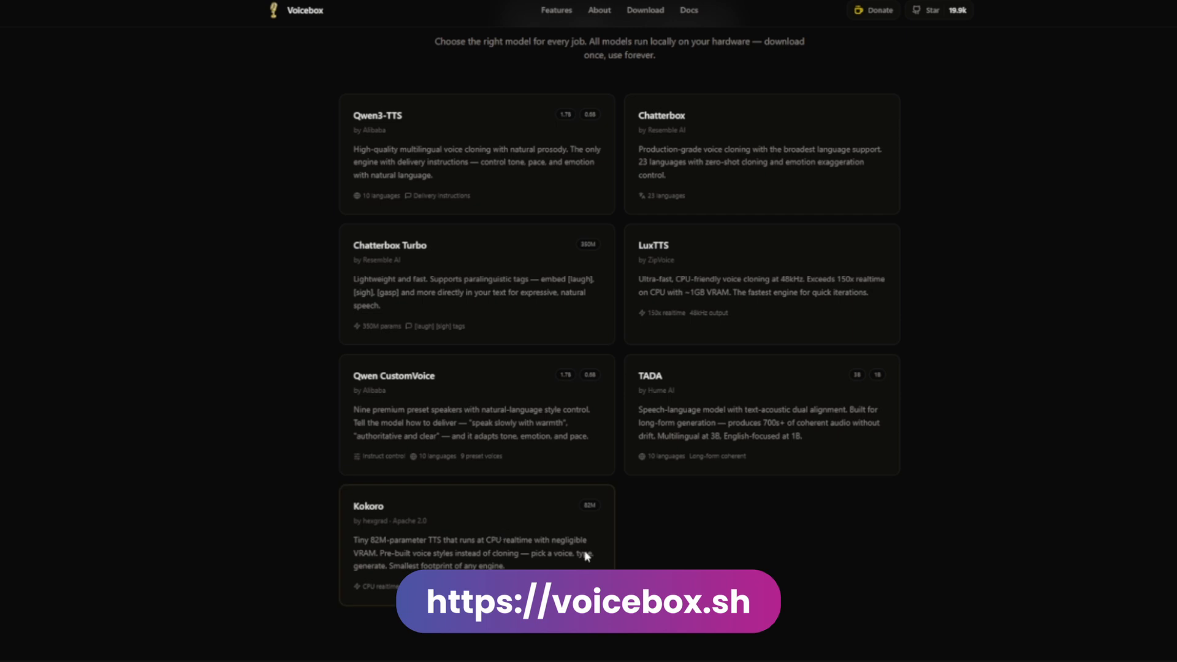
{"action": "scroll", "coordinate": [770, 551], "scroll_direction": "down", "scroll_amount": 6}
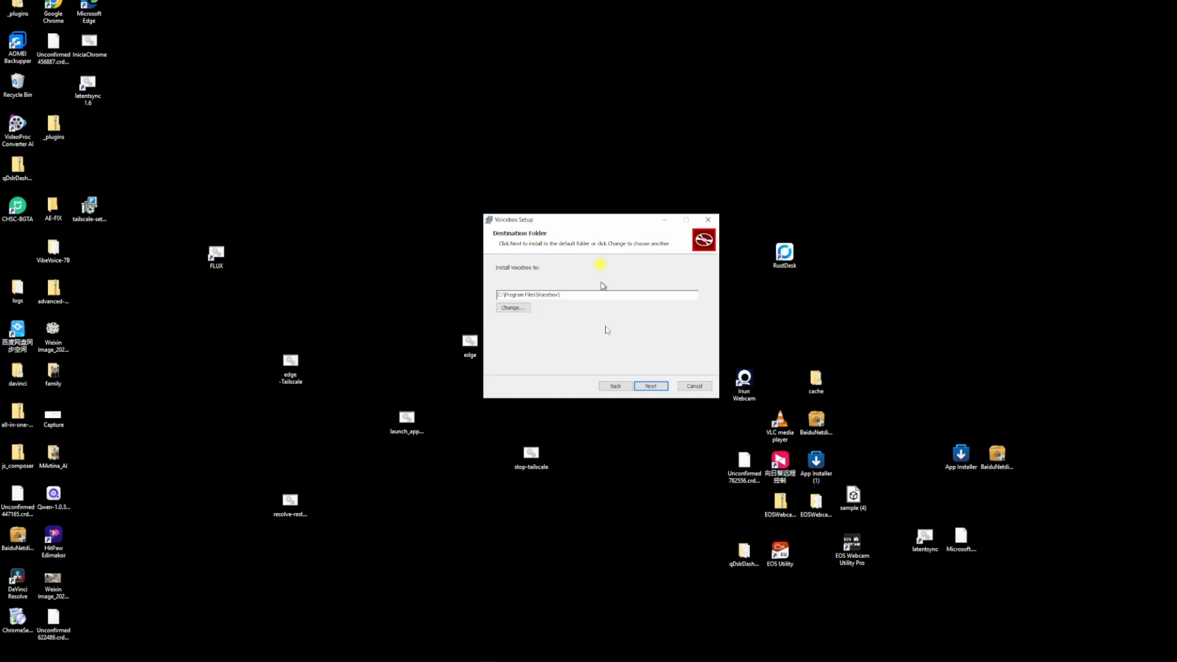
Step: Install Voicebox into the default C:\Program Files\Voicebox\ destination folder
{"action": "left_click", "coordinate": [639, 386]}
{"action": "left_click", "coordinate": [692, 468]}
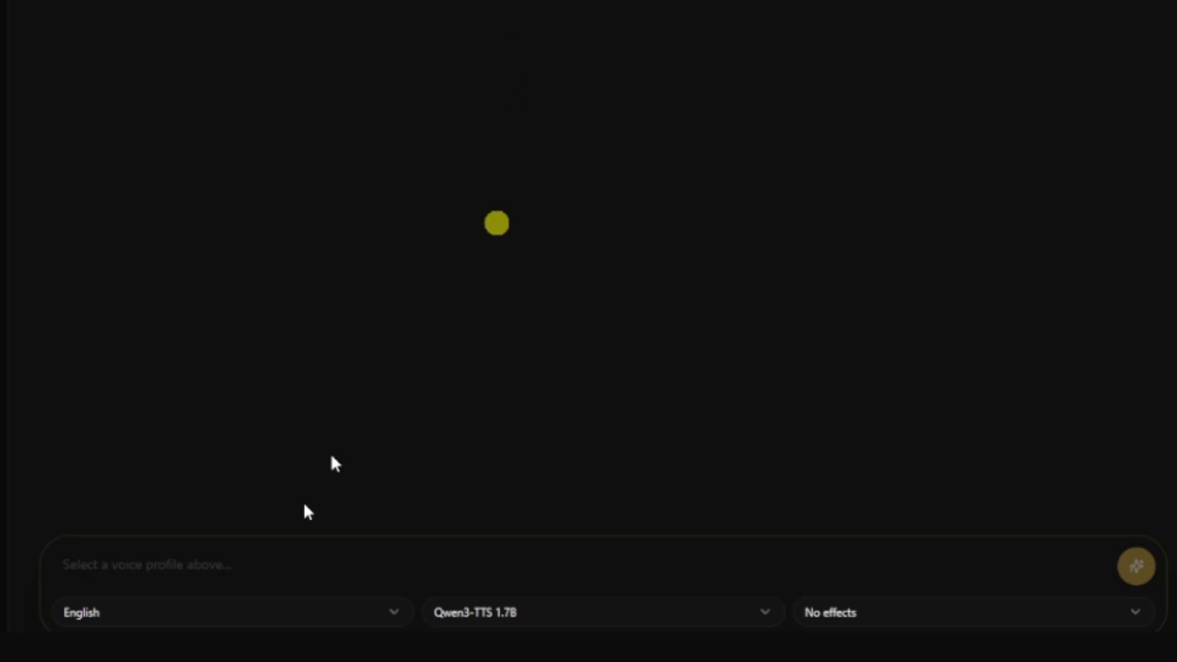
Step: Examine the available languages, TTS models and voice effects for speech generation
{"action": "left_click", "coordinate": [357, 623]}
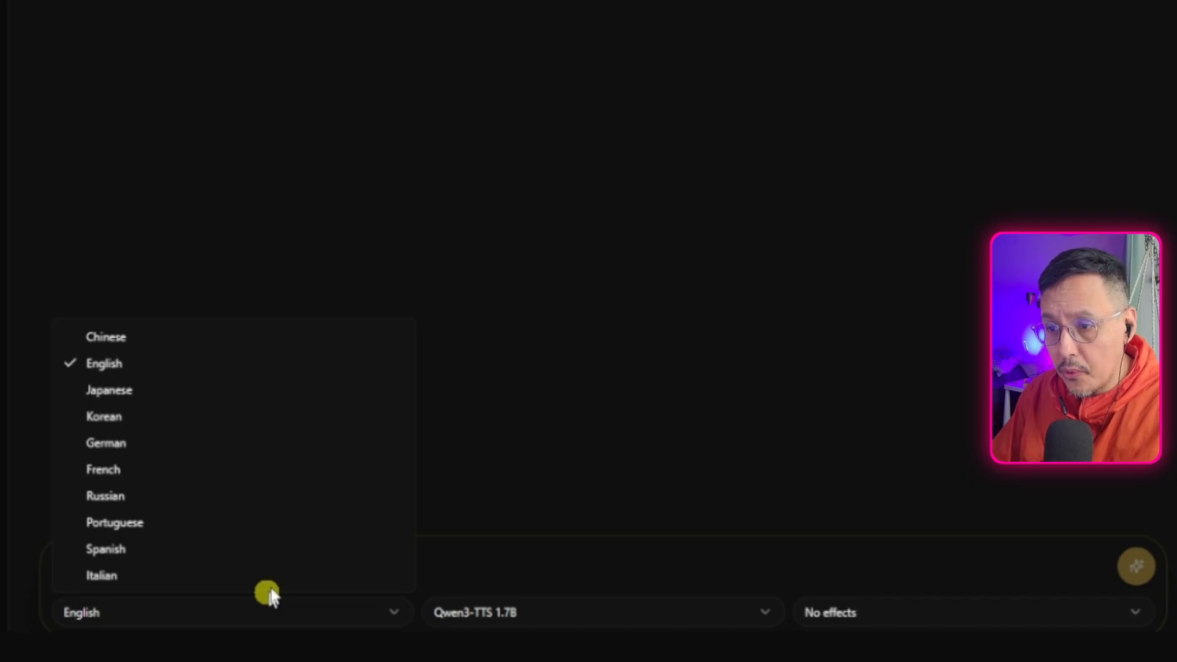
{"action": "left_click", "coordinate": [594, 617]}
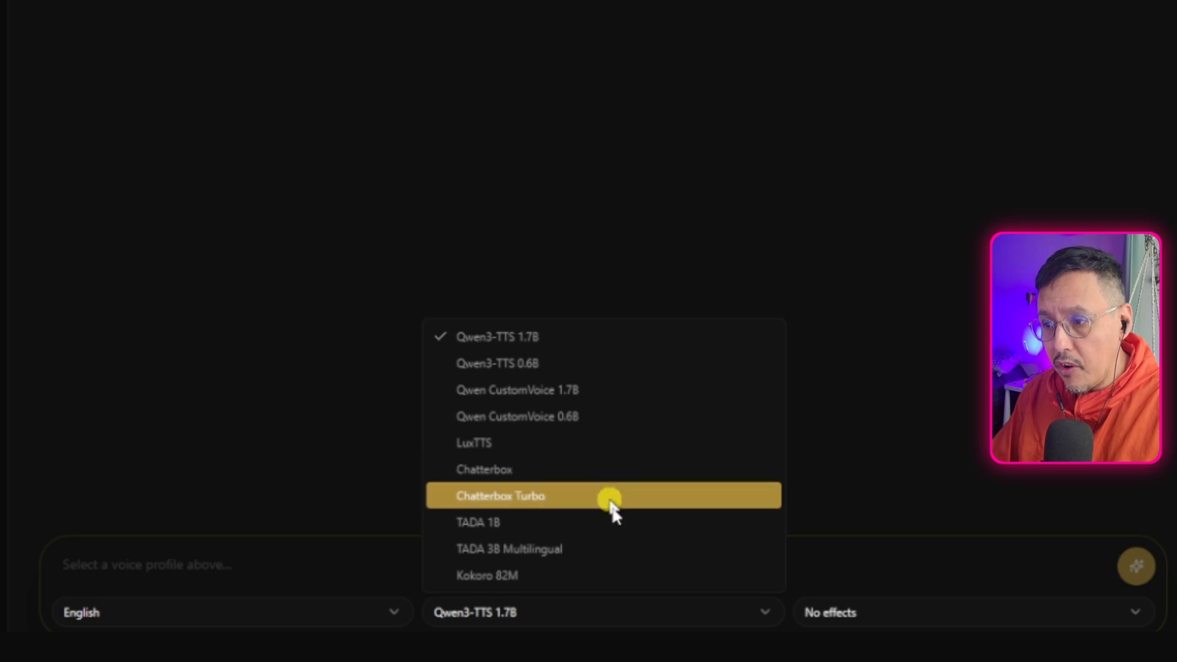
{"action": "left_click", "coordinate": [993, 545]}
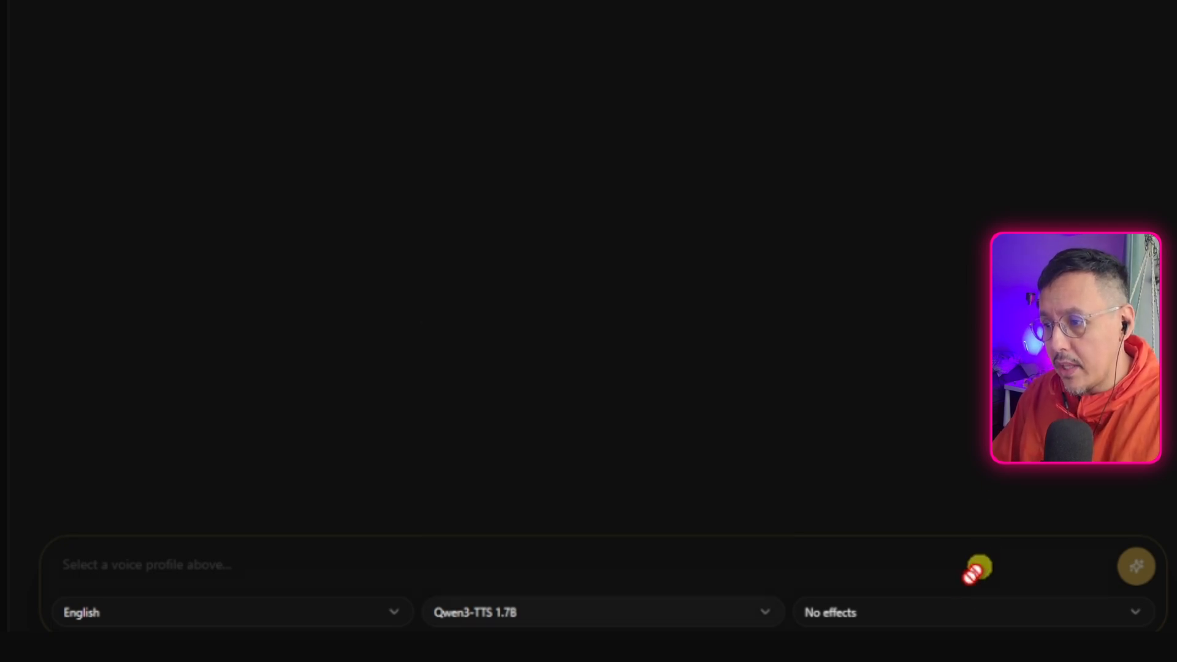
{"action": "left_click", "coordinate": [958, 613]}
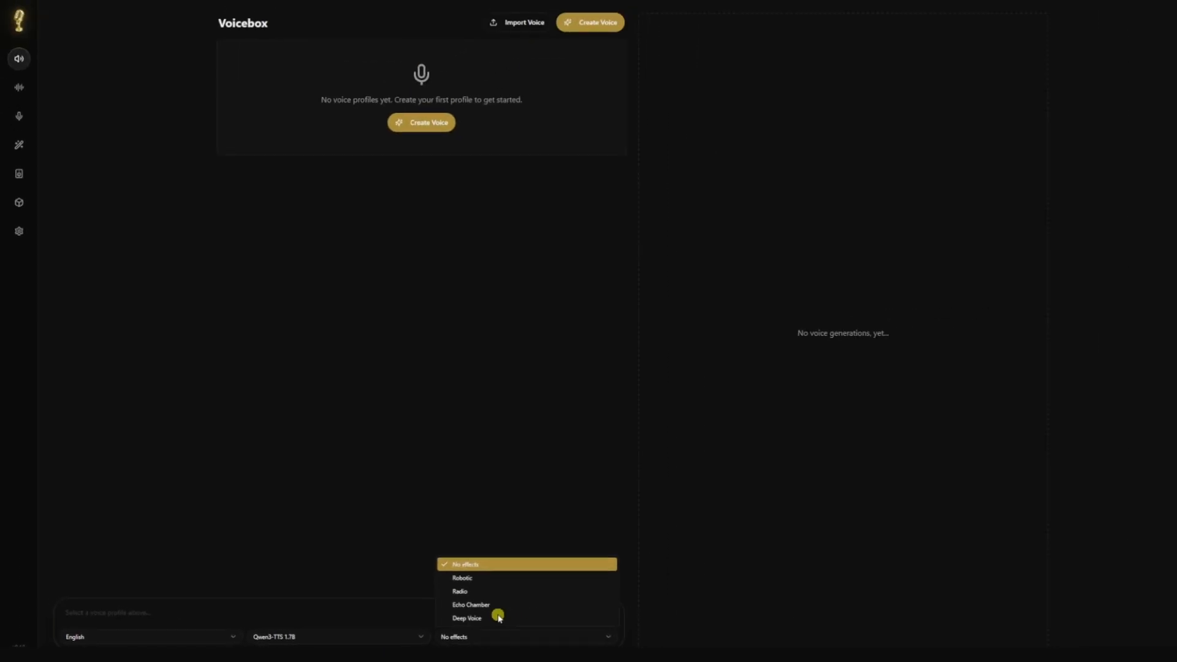
Step: Change the model storage location to D:\voicebox and move the models there
{"action": "left_click", "coordinate": [19, 203]}
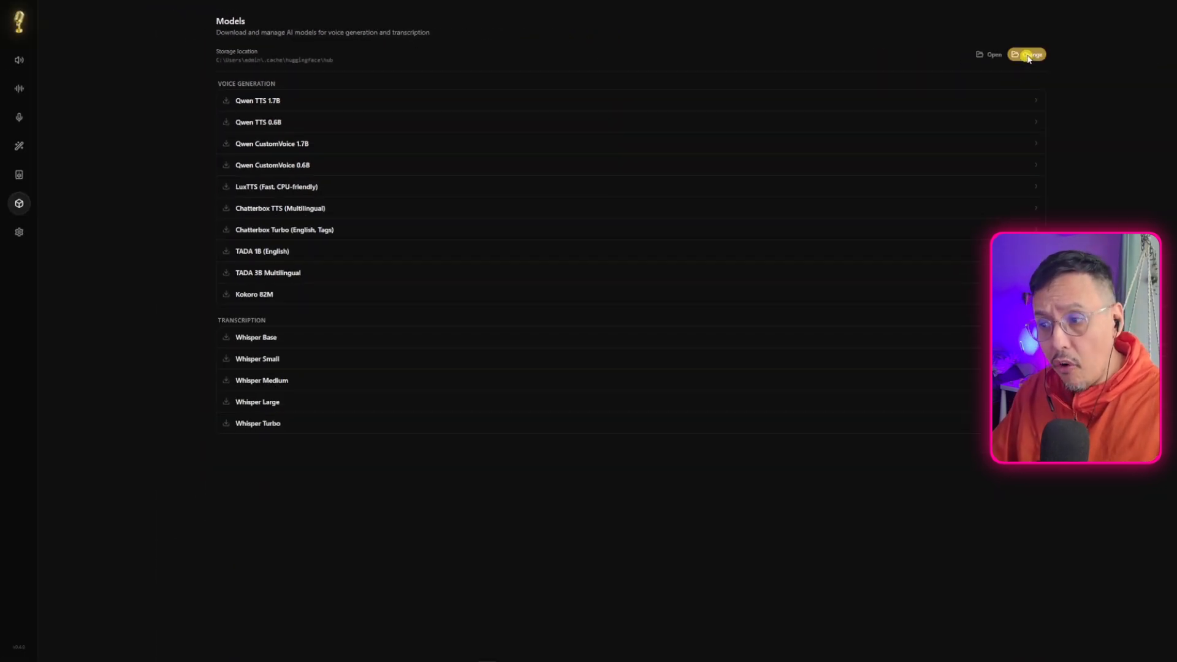
{"action": "left_click", "coordinate": [1028, 55]}
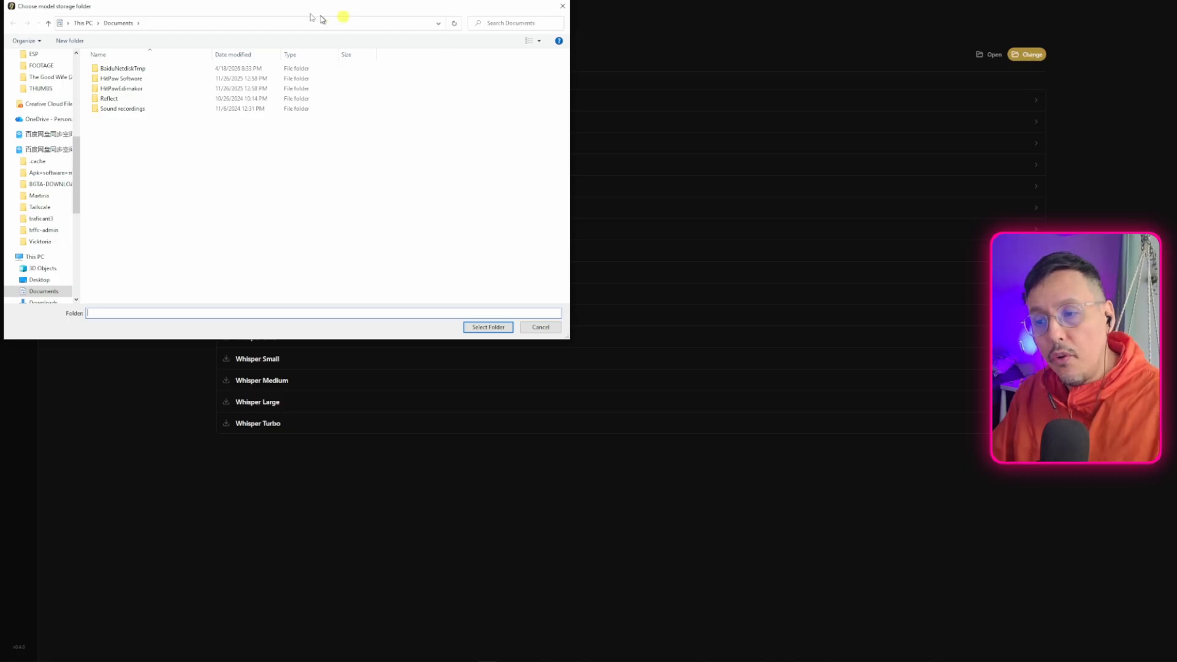
{"action": "left_click_drag", "start_coordinate": [250, 9], "coordinate": [564, 100]}
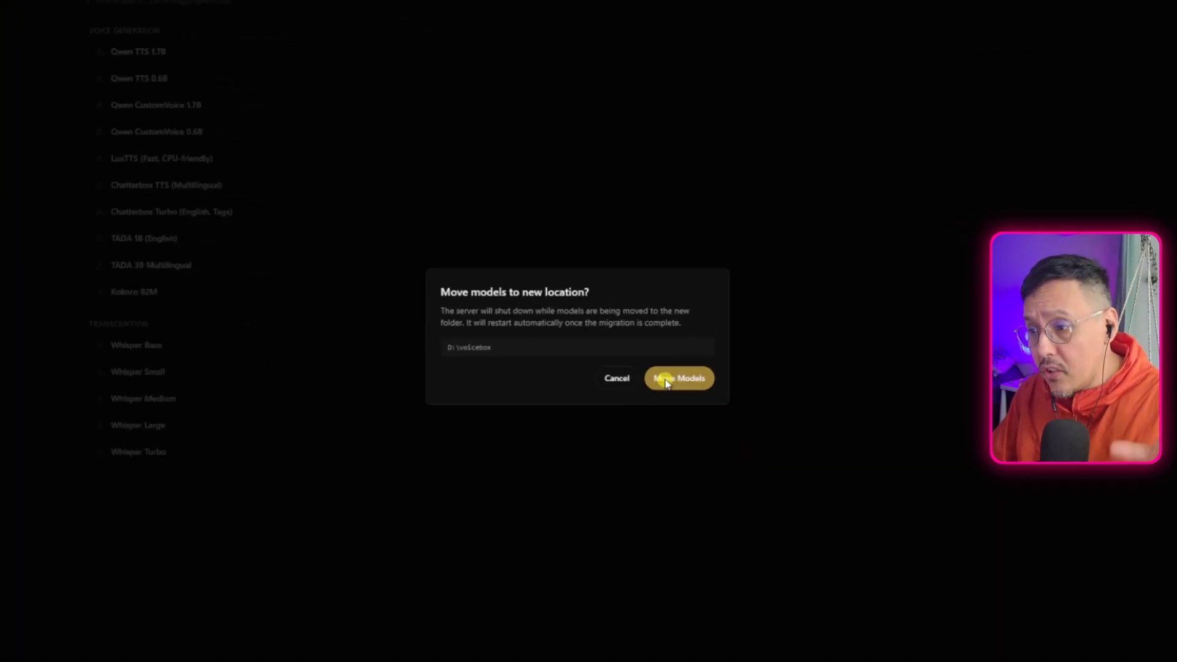
{"action": "left_click", "coordinate": [673, 380]}
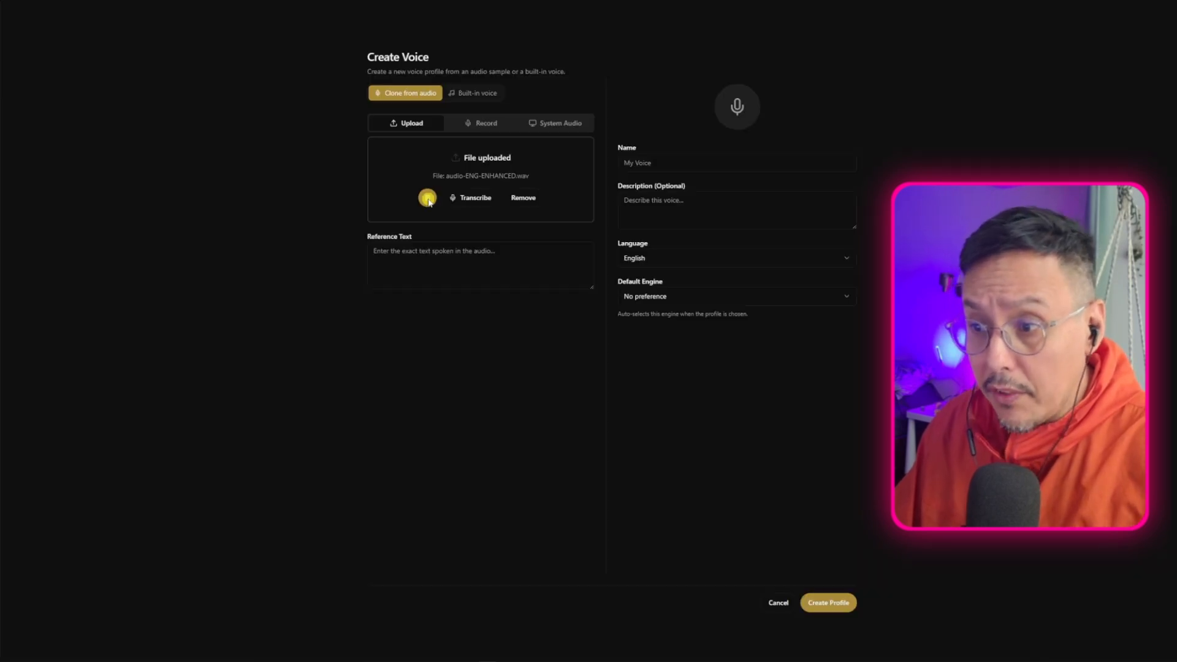
Step: Play the uploaded audio-ENG-ENHANCED.wav sample and transcribe it into the reference text, enlarging the text area to show it all
{"action": "left_click", "coordinate": [427, 198]}
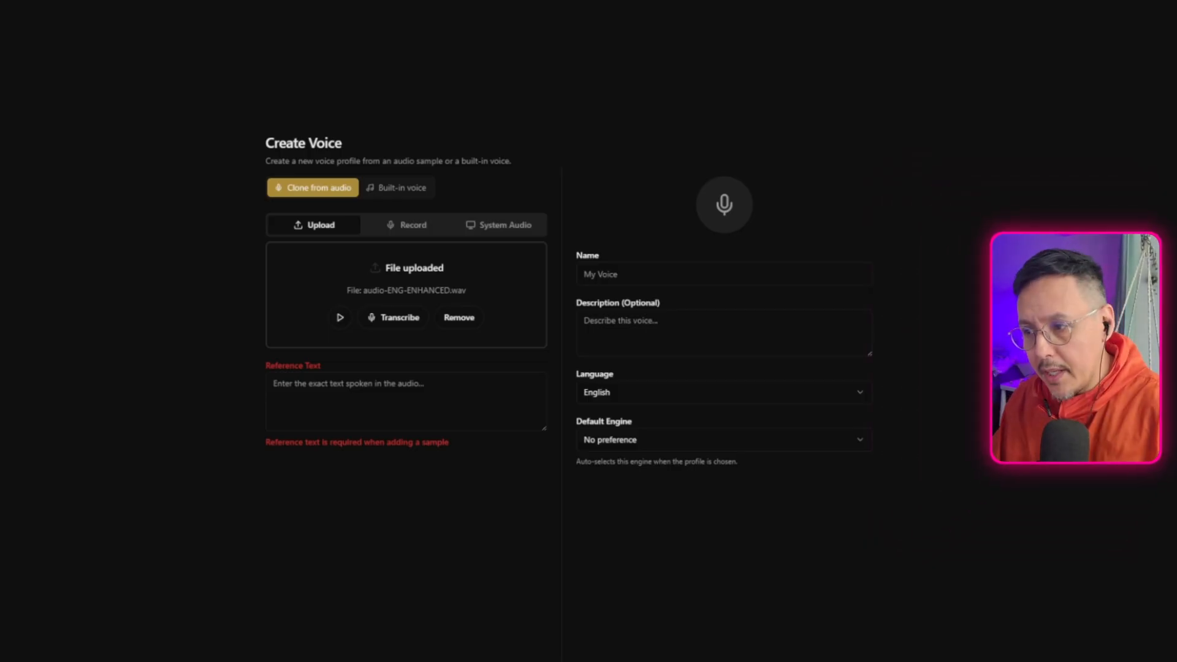
{"action": "left_click", "coordinate": [395, 317]}
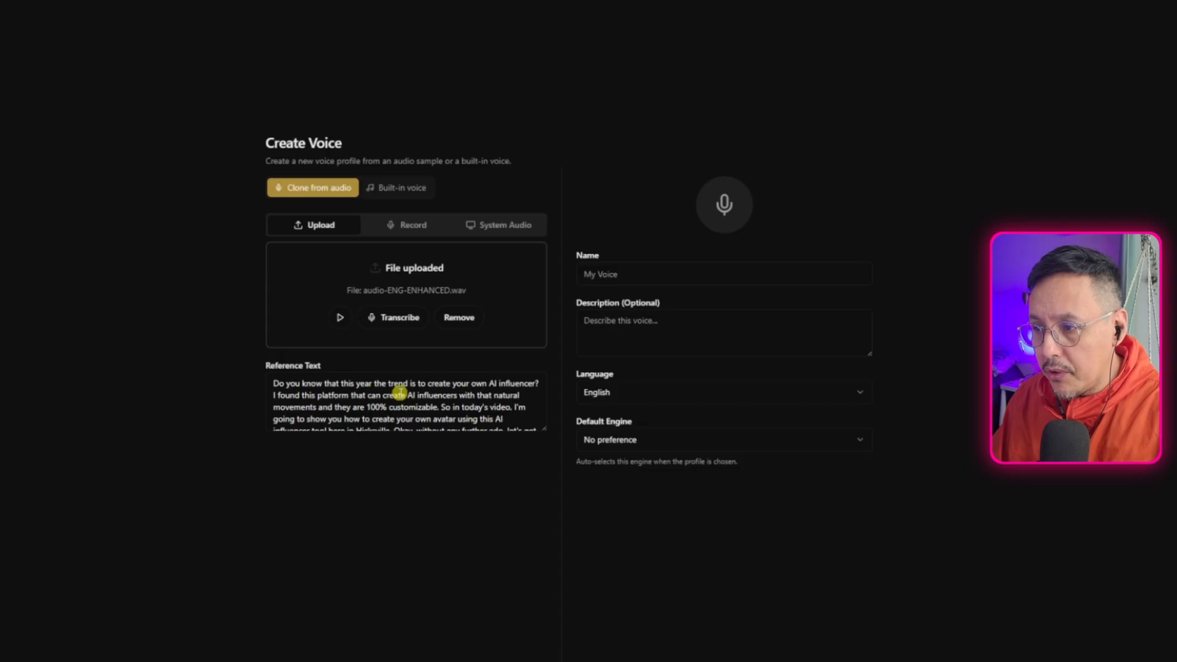
{"action": "left_click", "coordinate": [400, 393]}
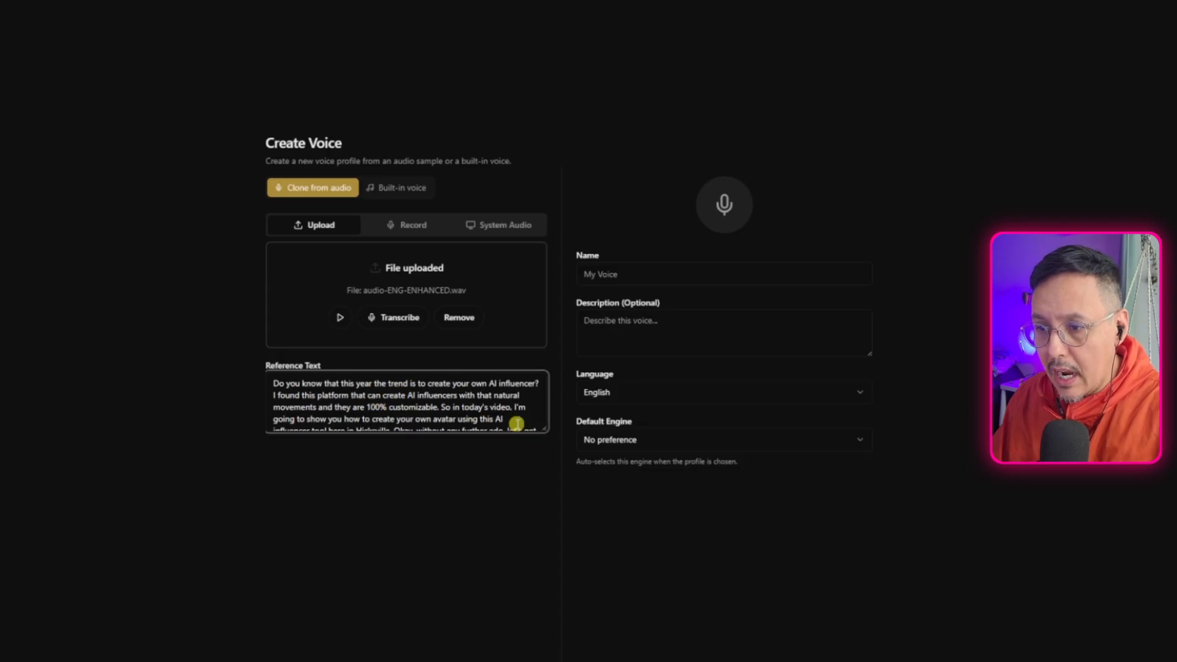
{"action": "left_click_drag", "start_coordinate": [544, 430], "coordinate": [544, 494]}
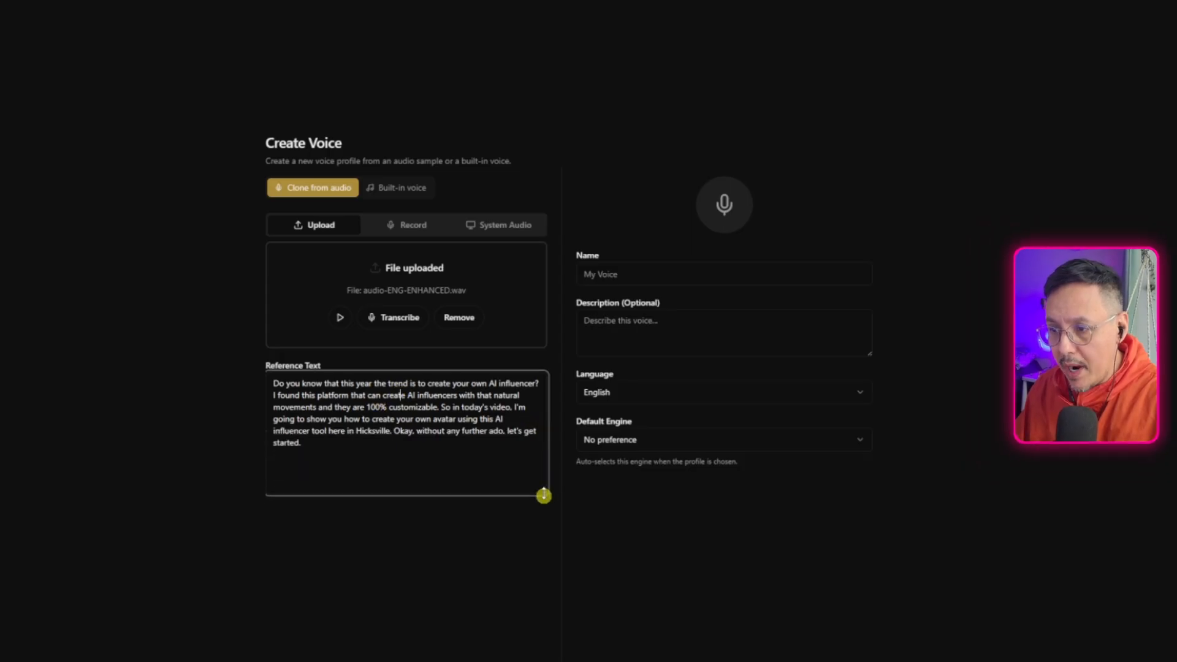
Step: Check the transcribed reference text and correct "Hicksville" to "Higgsfield"
{"action": "left_click", "coordinate": [348, 447]}
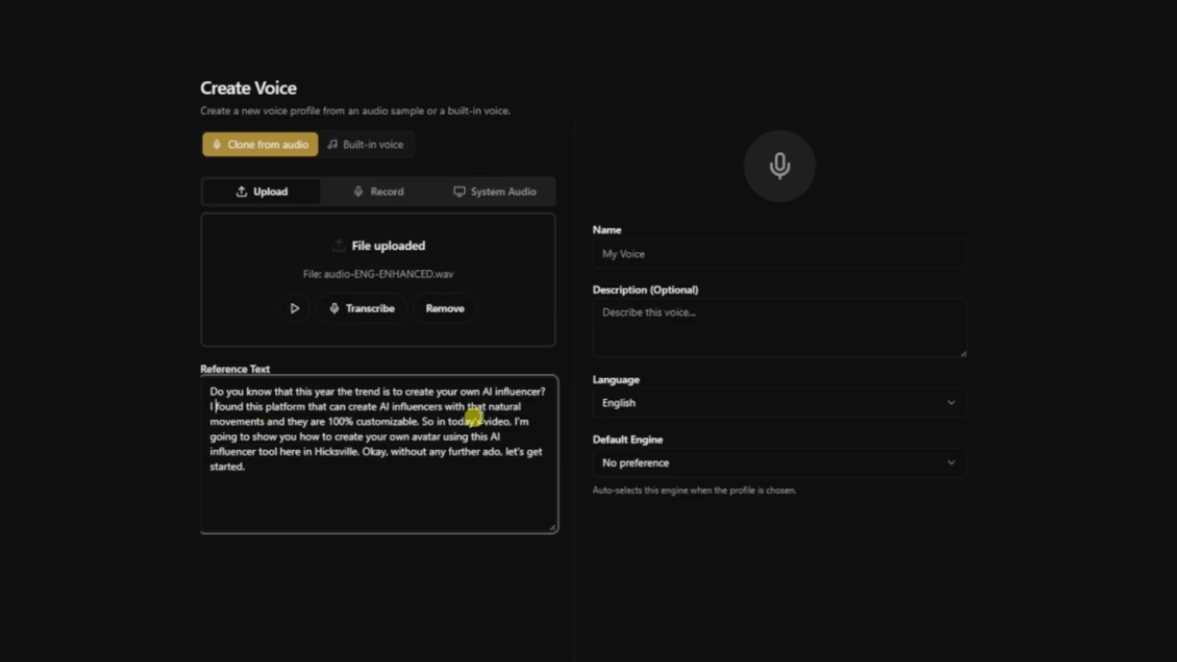
{"action": "left_click_drag", "start_coordinate": [228, 419], "coordinate": [422, 422]}
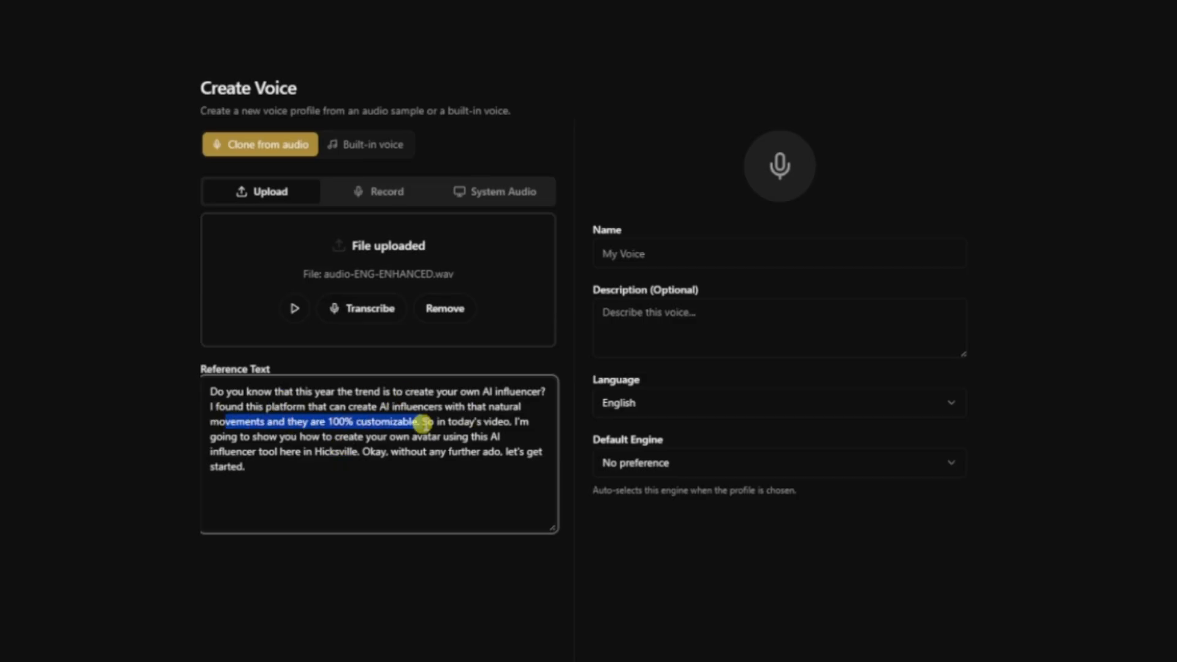
{"action": "left_click", "coordinate": [474, 423]}
Step: Name the voice profile "T3 English", leave its description empty and choose English as its language
{"action": "left_click", "coordinate": [680, 253]}
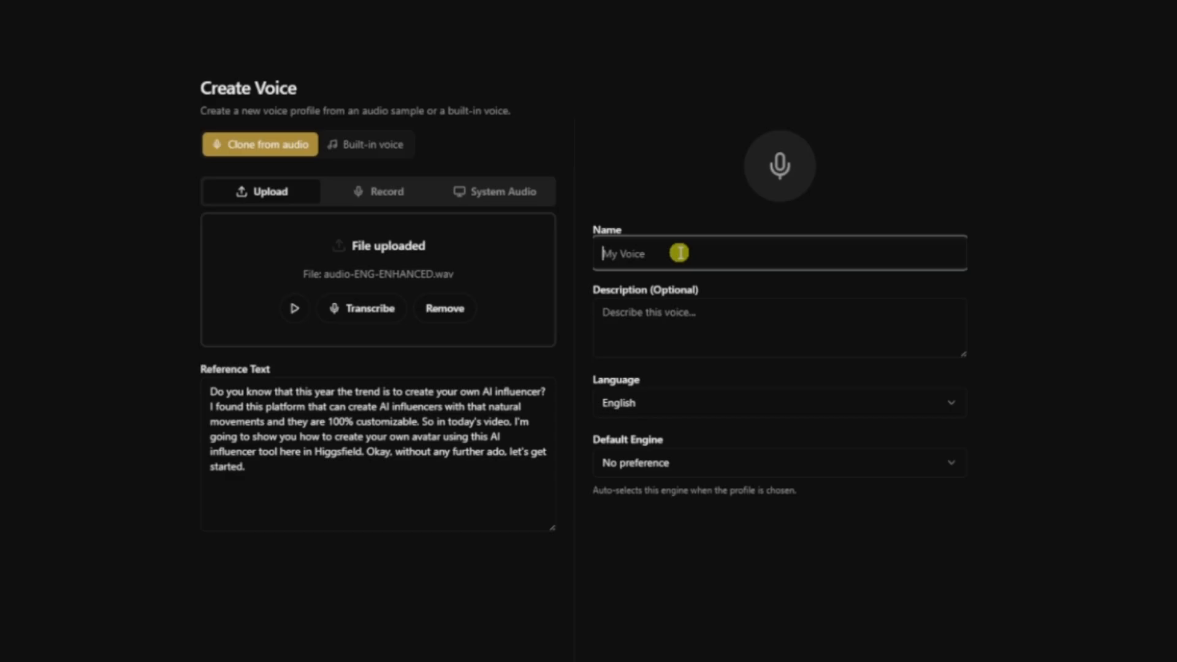
{"action": "type", "text": "T3"}
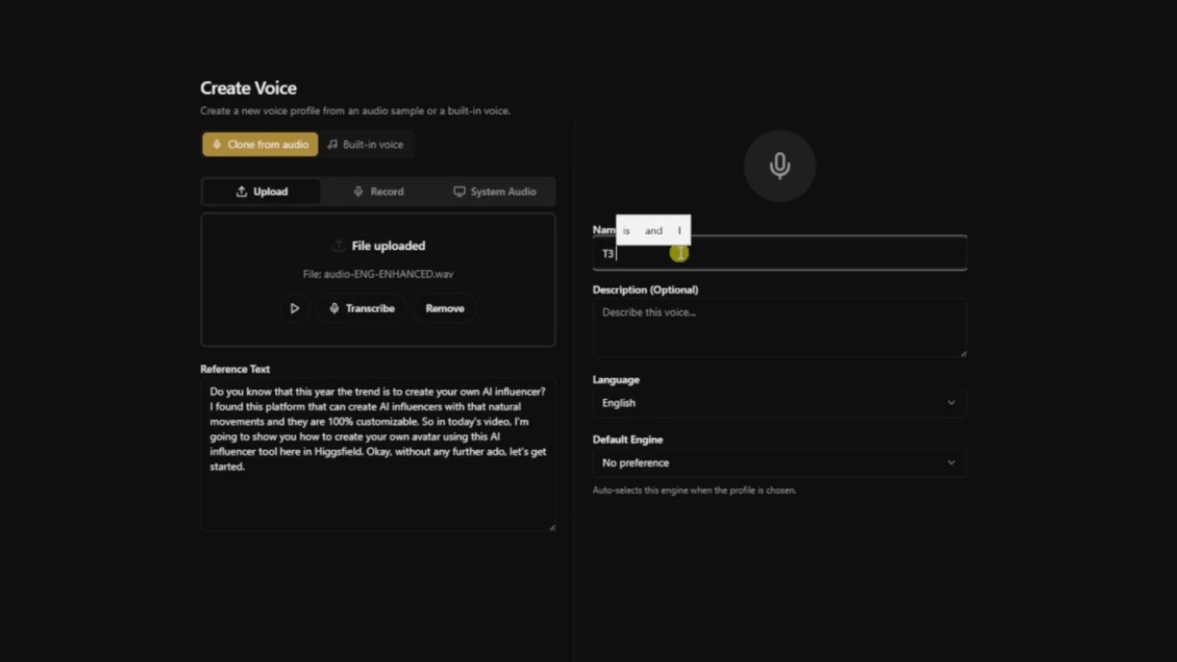
{"action": "type", "text": " English"}
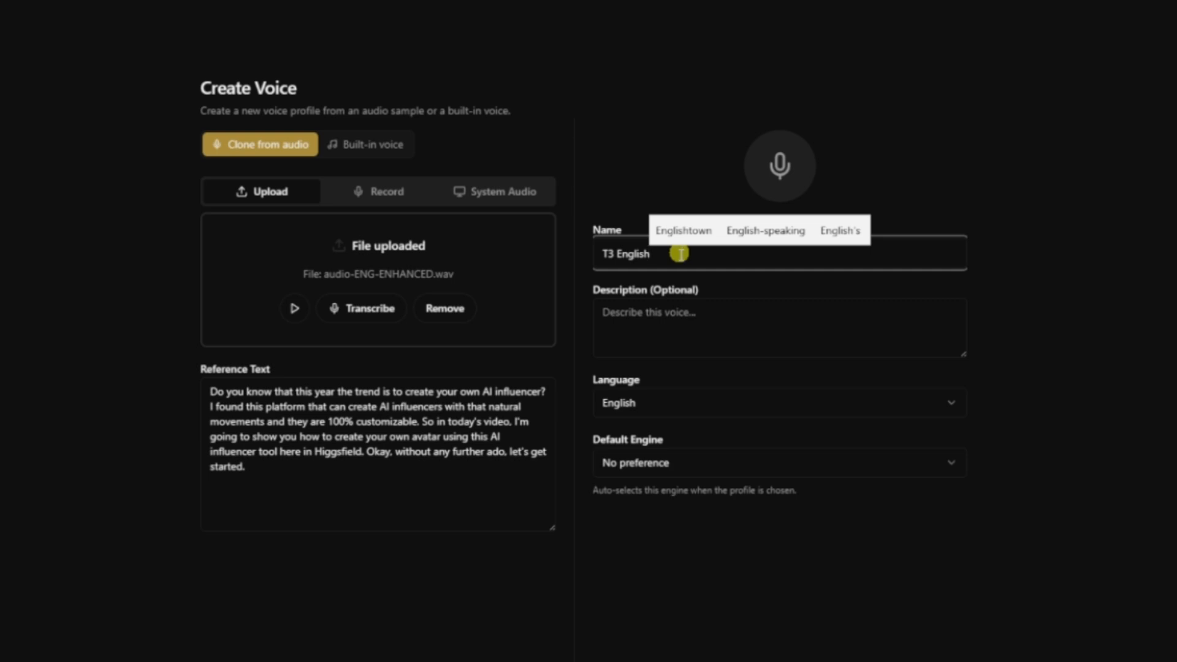
{"action": "left_click", "coordinate": [658, 317]}
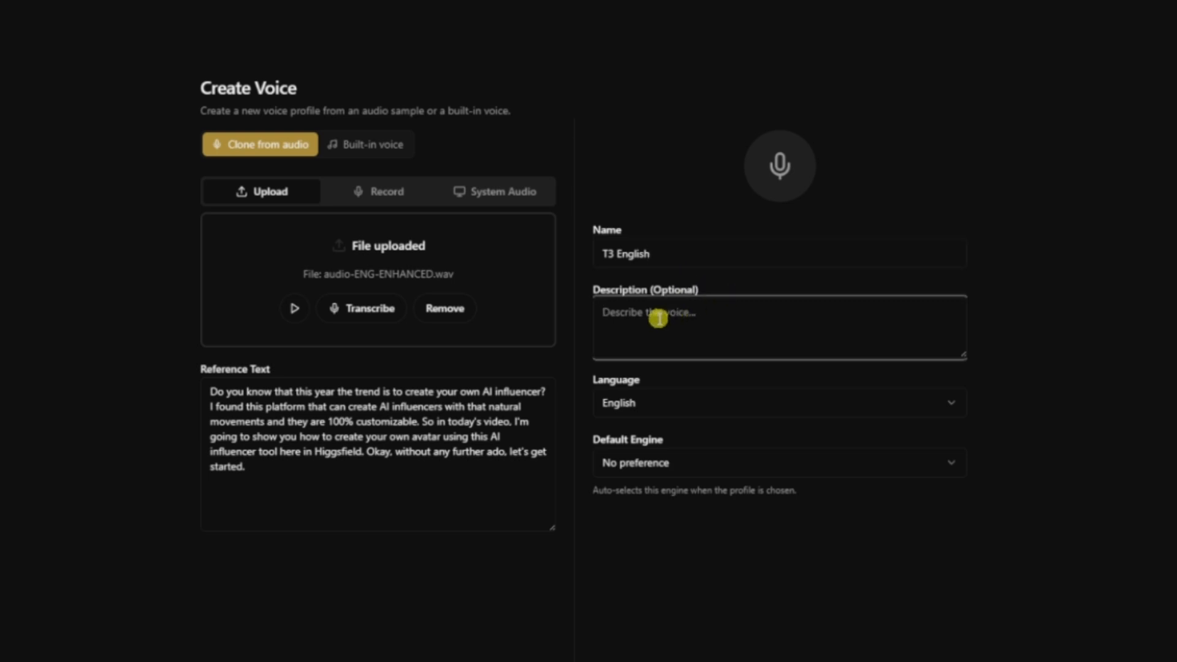
{"action": "left_click", "coordinate": [702, 396]}
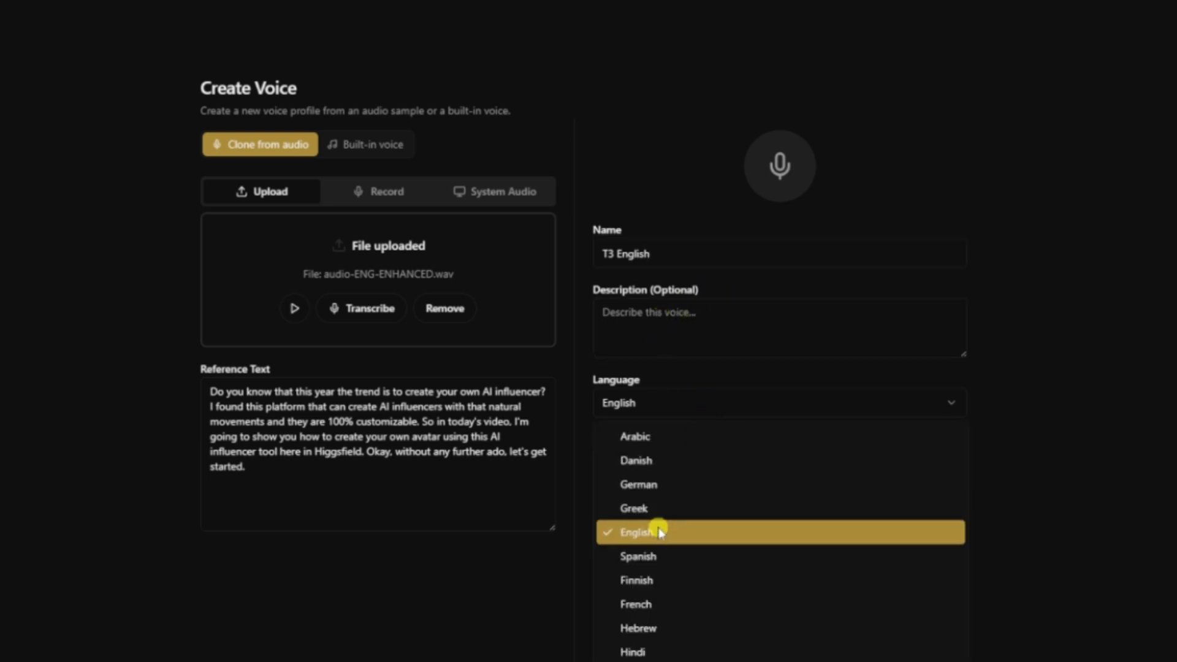
{"action": "scroll", "coordinate": [660, 532], "scroll_direction": "down", "scroll_amount": 5}
{"action": "scroll", "coordinate": [661, 532], "scroll_direction": "up", "scroll_amount": 5}
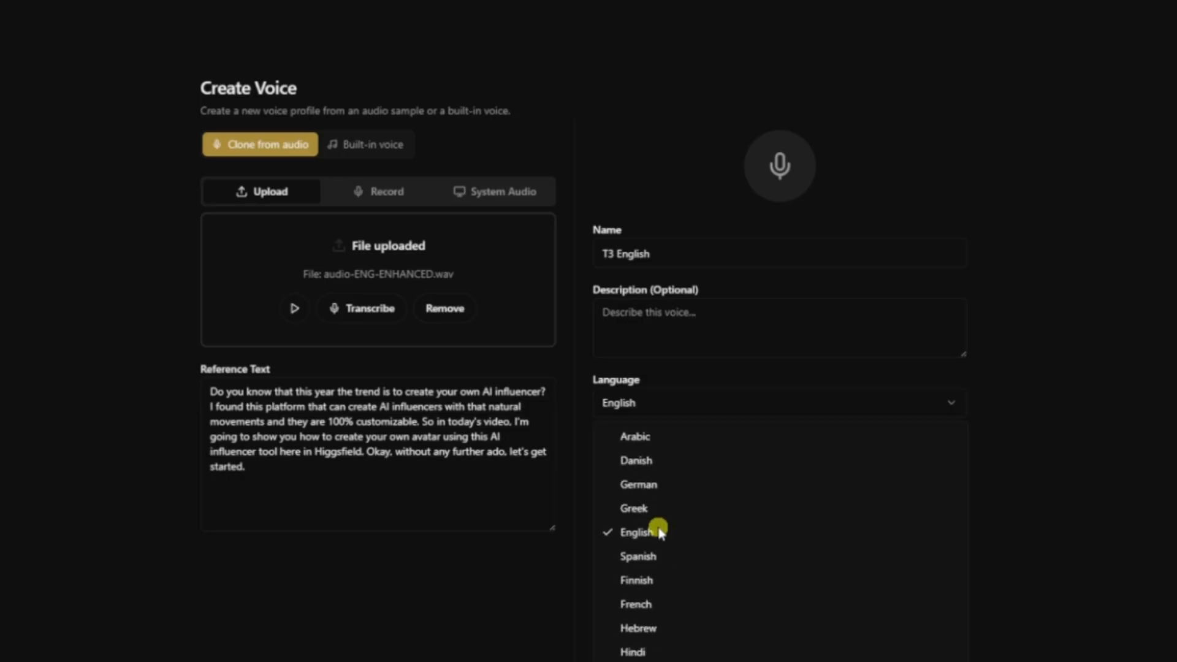
{"action": "left_click", "coordinate": [655, 536]}
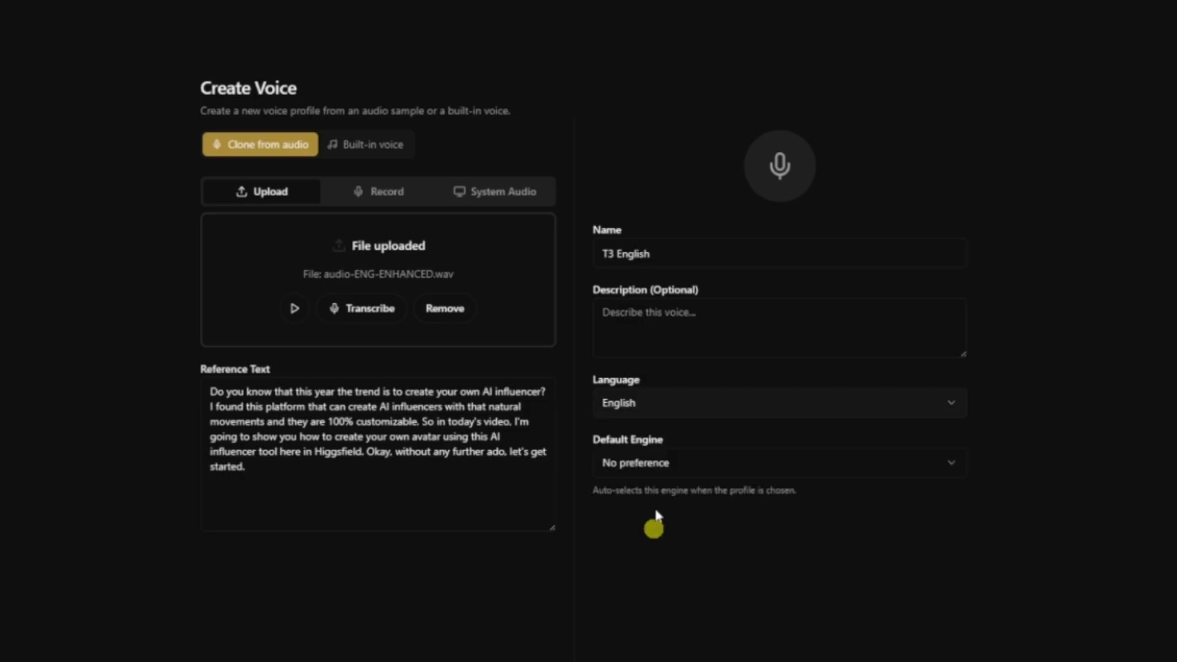
Step: Set the profile's default engine to Qwen3-TTS and create the voice profile
{"action": "left_click", "coordinate": [635, 471]}
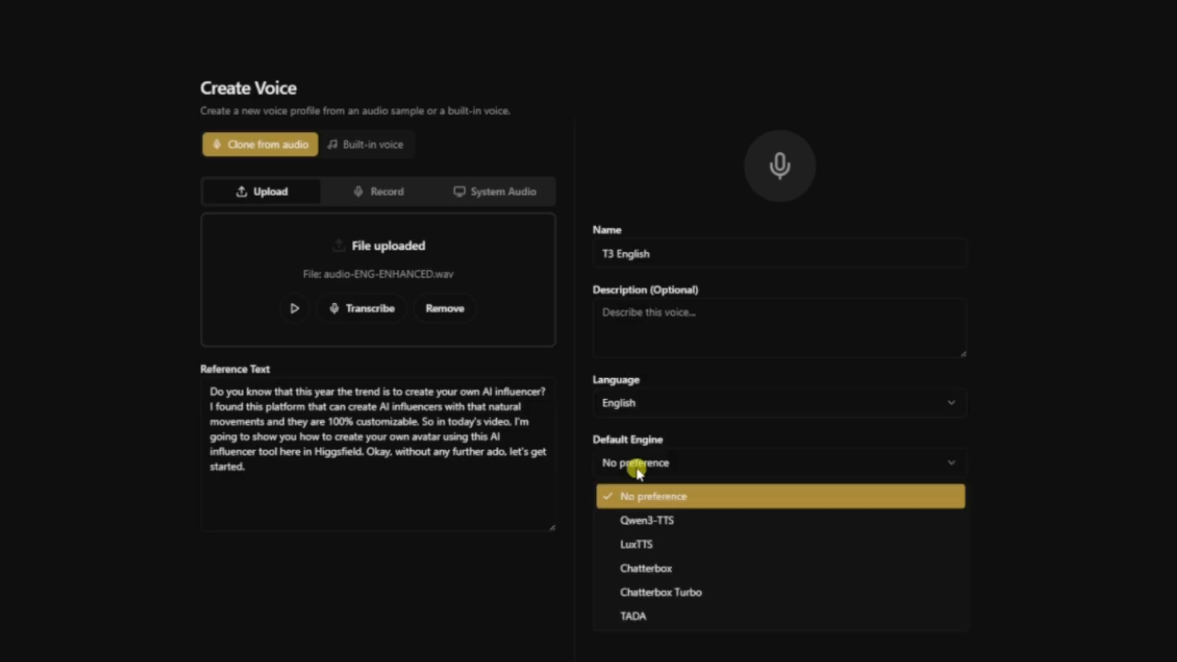
{"action": "left_click", "coordinate": [681, 525]}
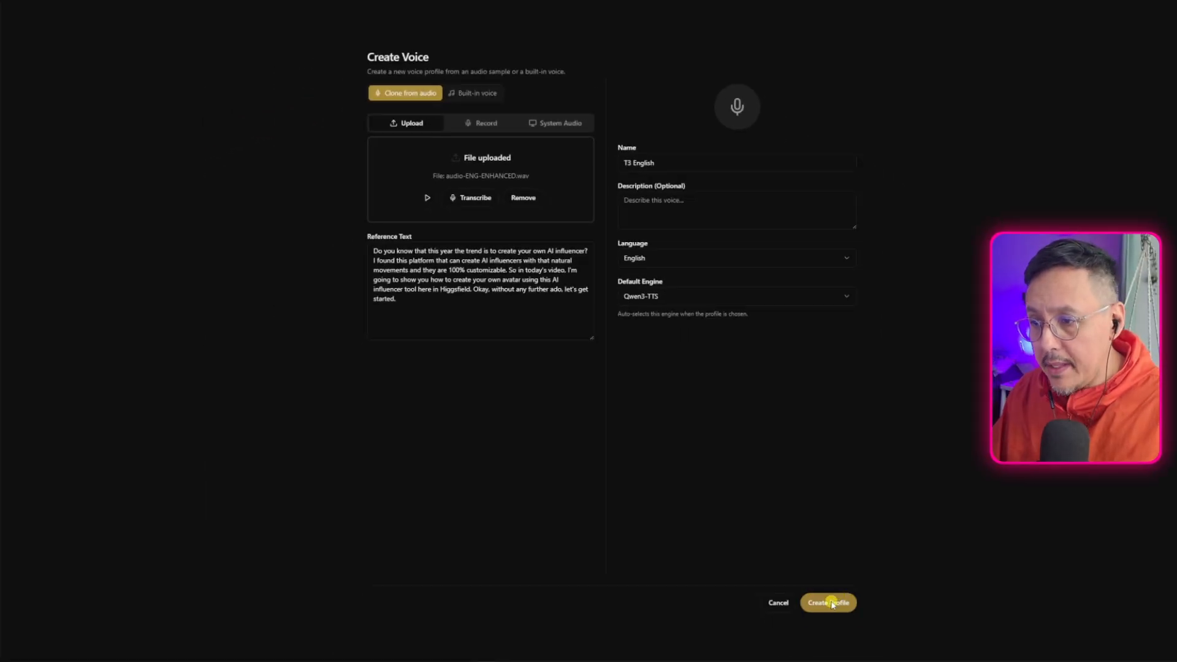
{"action": "left_click", "coordinate": [829, 603]}
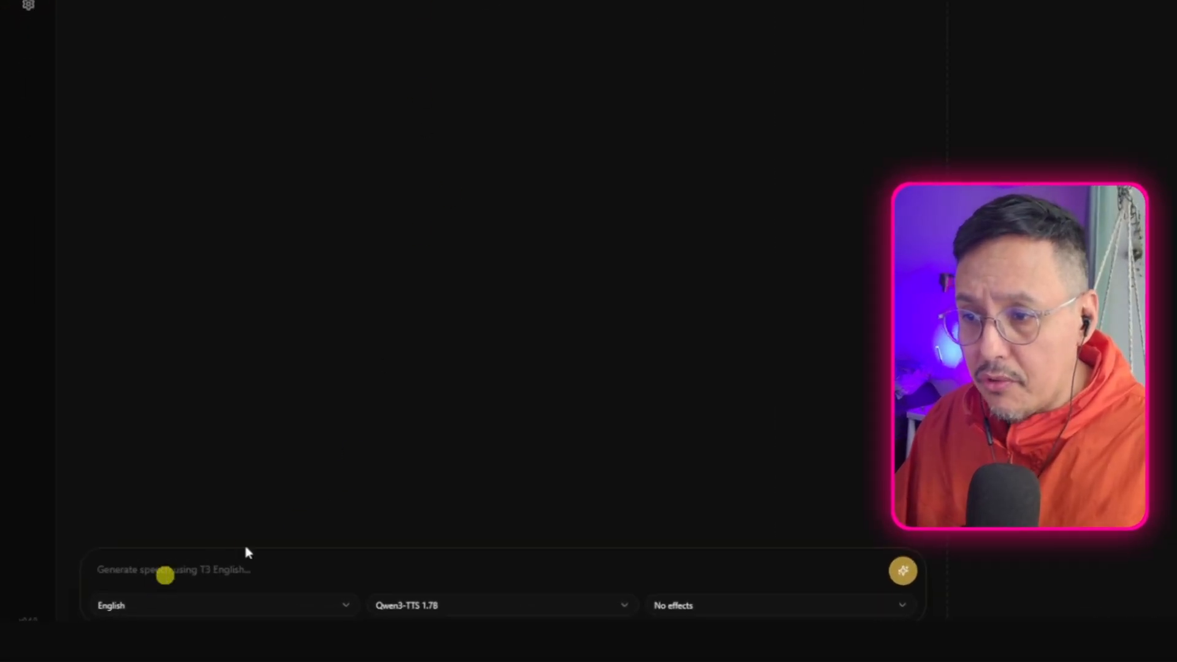
Step: Enter the speech script beginning "Do you know that this year the trend is", using Qwen3-TTS 1.7B and no effects
{"action": "type", "text": "Do you know that this year the trend is to create your own AI influencer? I found this platform that can create AI influencers with natural movements and they are 100% customizable. So in today's video I'm going to show you how to create your own avatar using this AI influencer tool here in Higgsfield.  Okay, without any further ado, let's get started."}
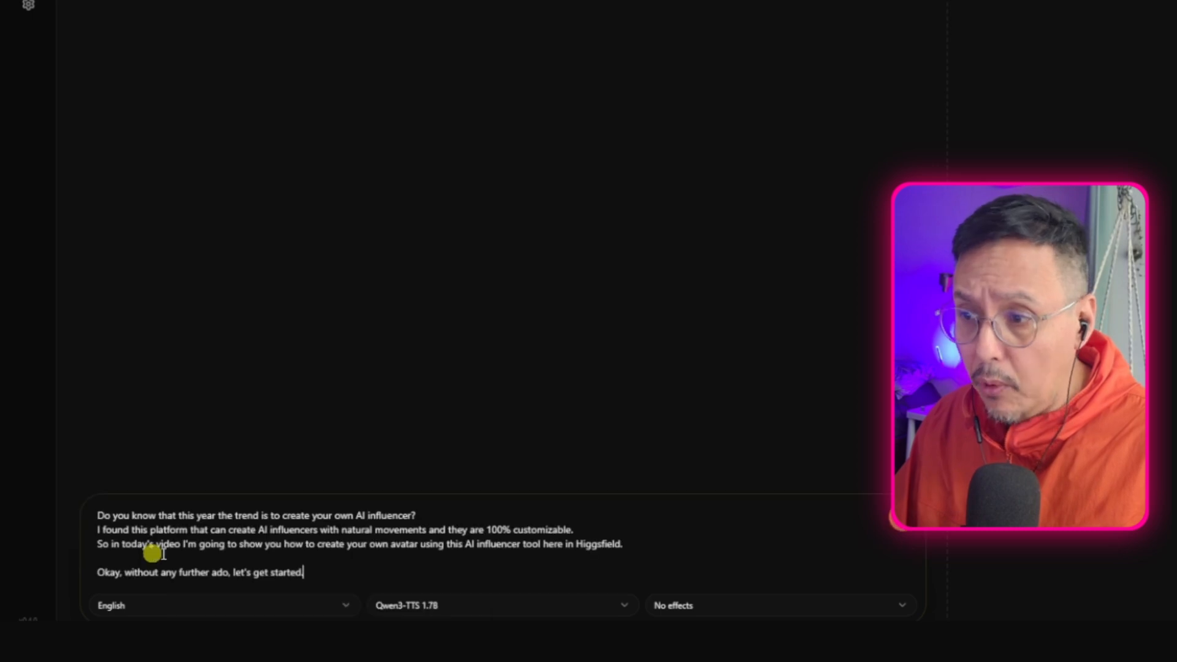
{"action": "left_click", "coordinate": [484, 613]}
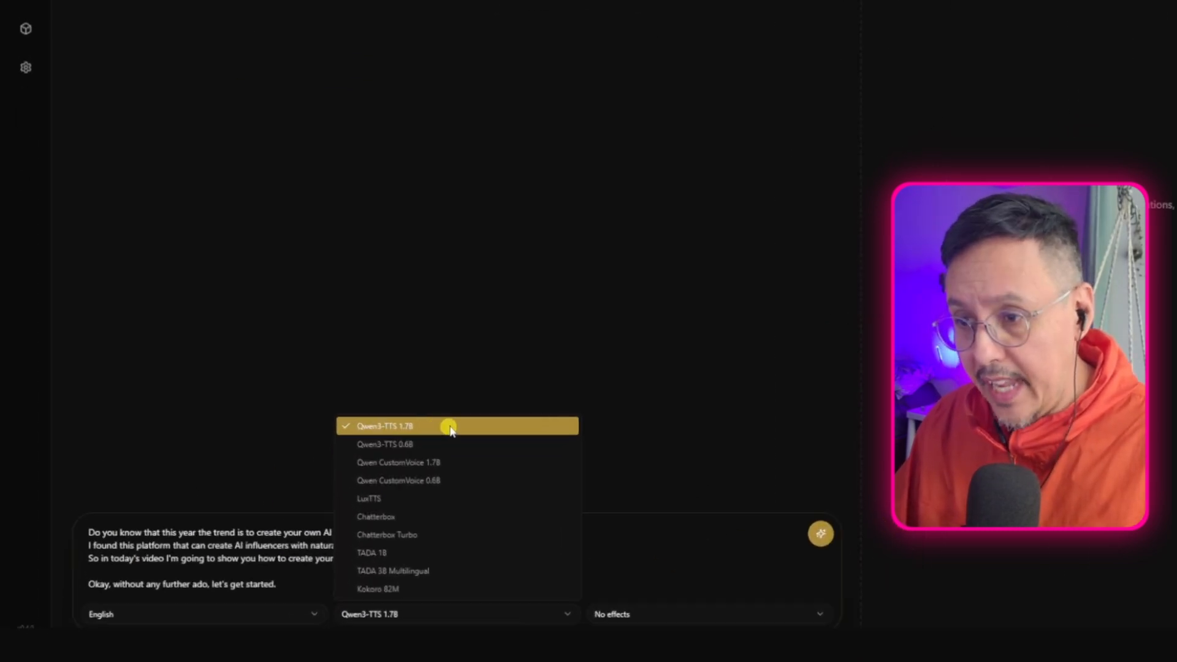
{"action": "left_click", "coordinate": [450, 428]}
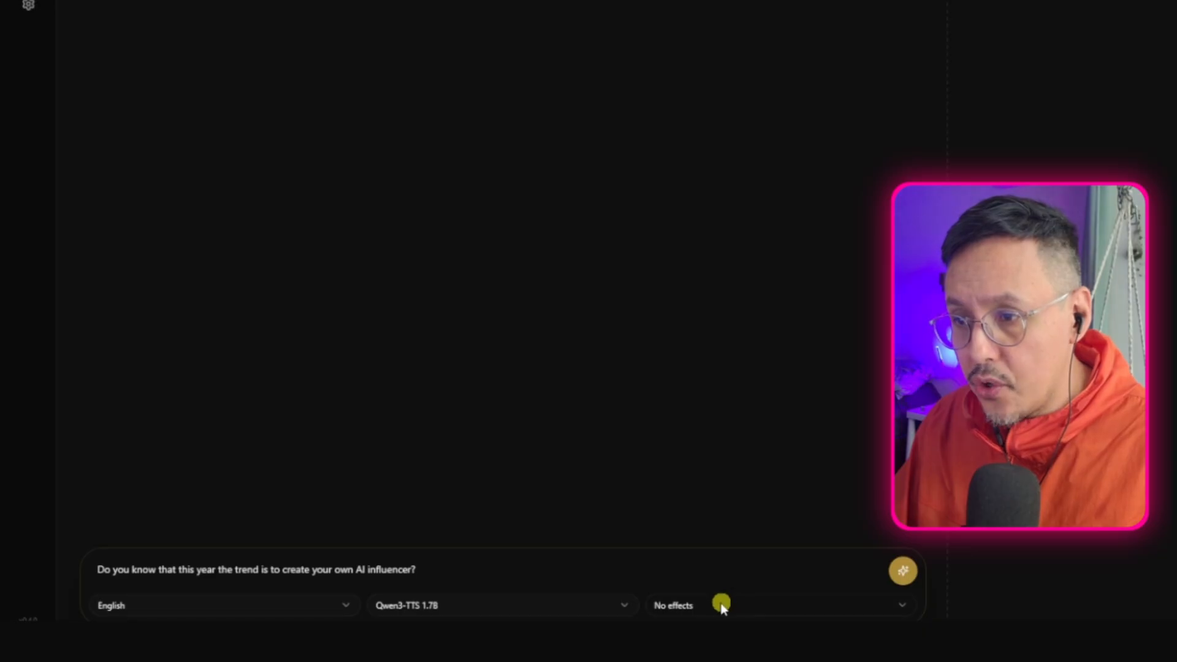
{"action": "left_click", "coordinate": [721, 605]}
{"action": "left_click", "coordinate": [723, 608]}
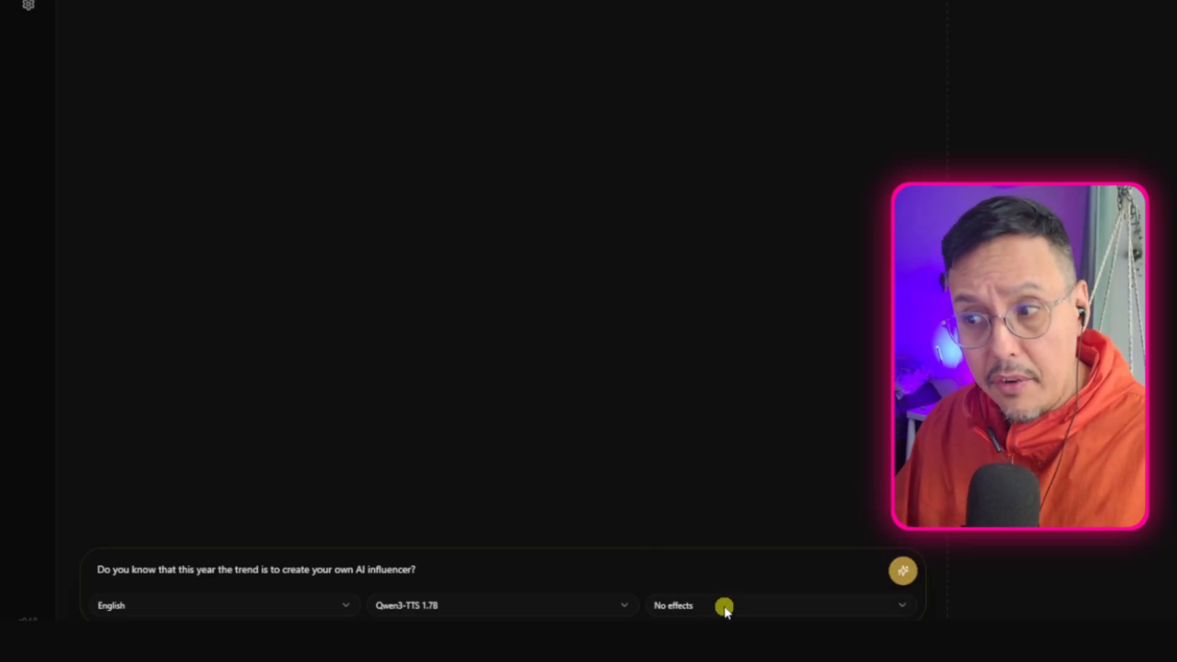
Step: Generate English speech from the entered script with the T3 English voice and play back the generated audio
{"action": "left_click", "coordinate": [907, 574]}
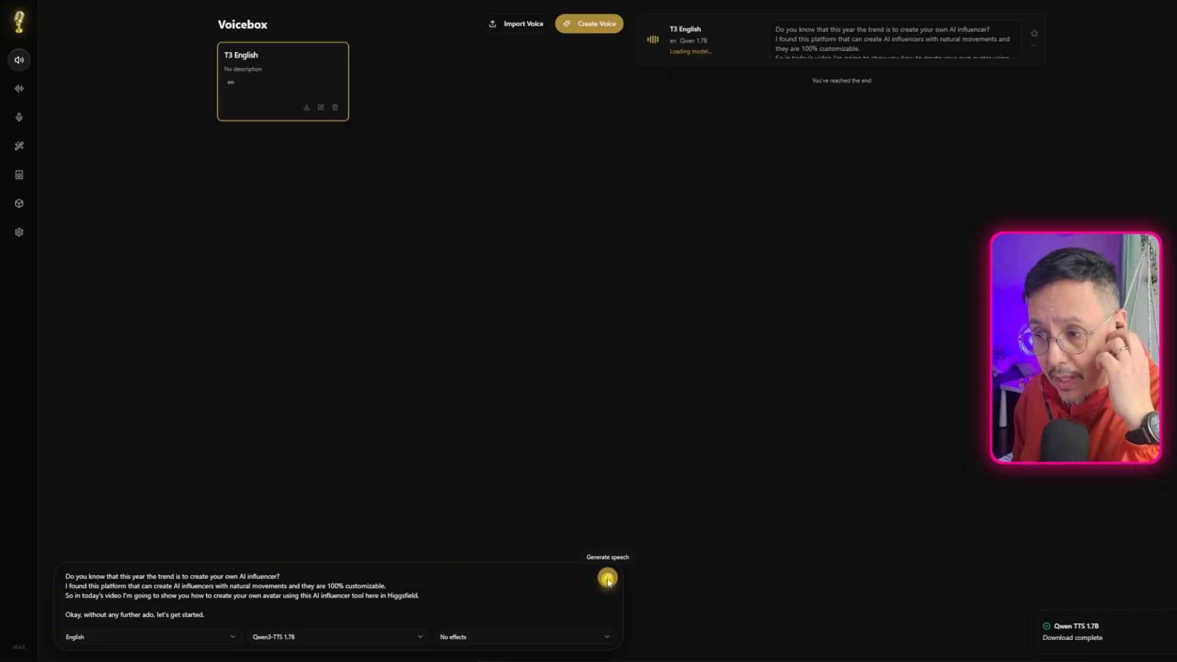
{"action": "left_click", "coordinate": [608, 579]}
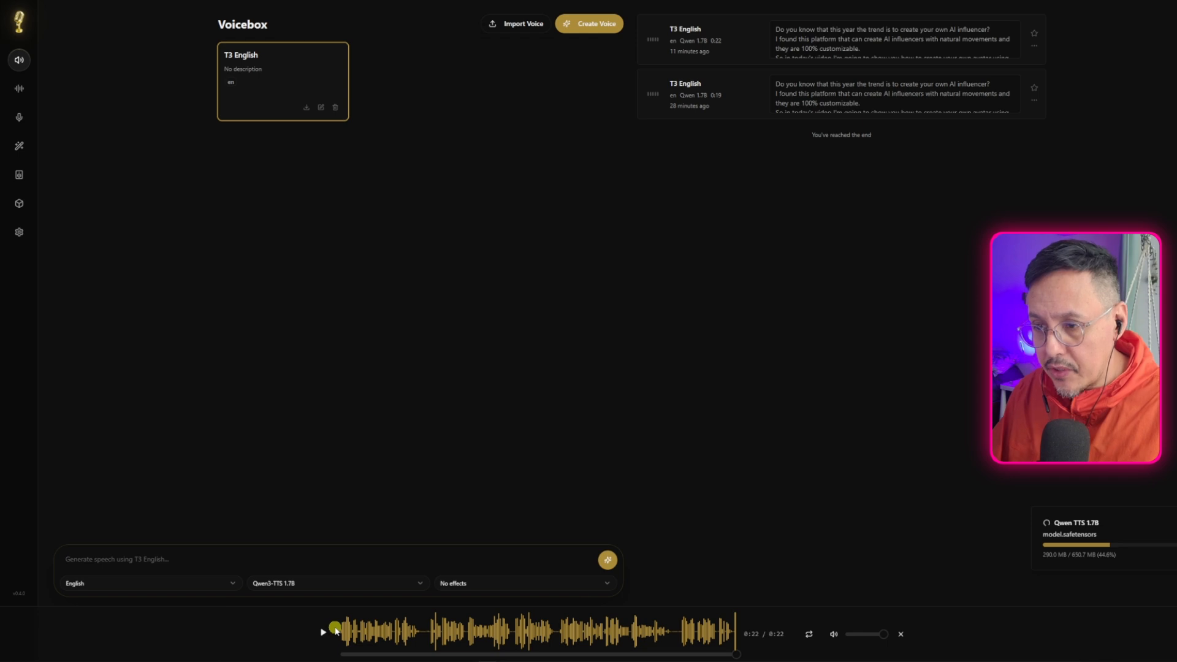
{"action": "left_click", "coordinate": [324, 632]}
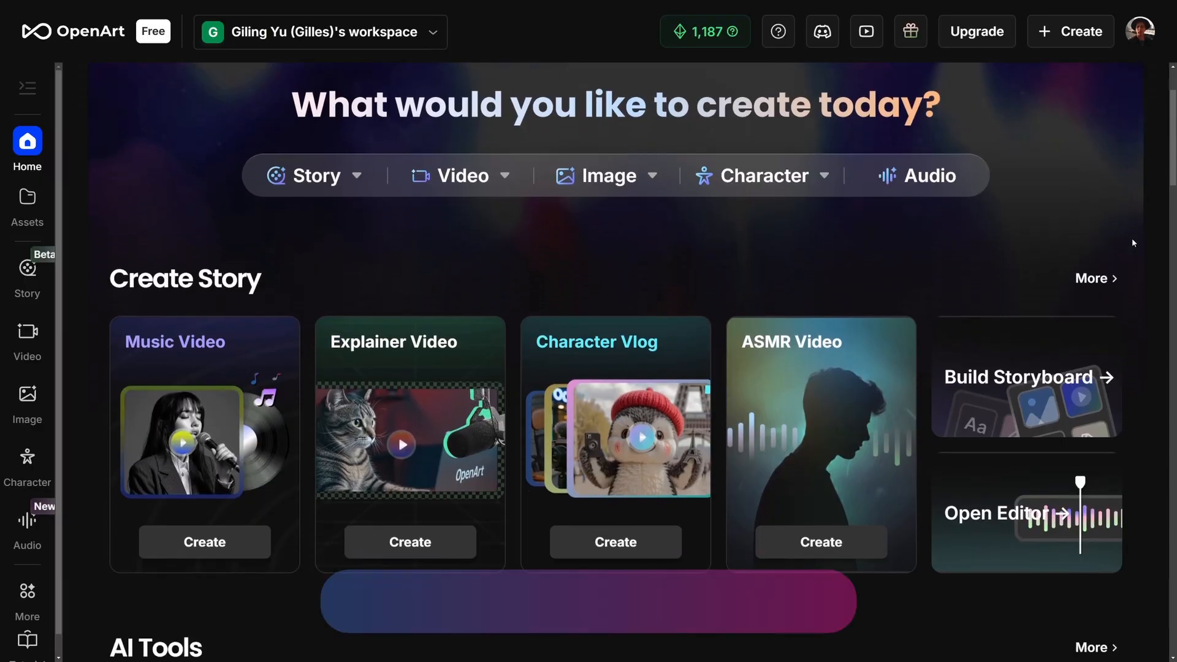
{"action": "scroll", "coordinate": [1133, 243], "scroll_direction": "down", "scroll_amount": 4}
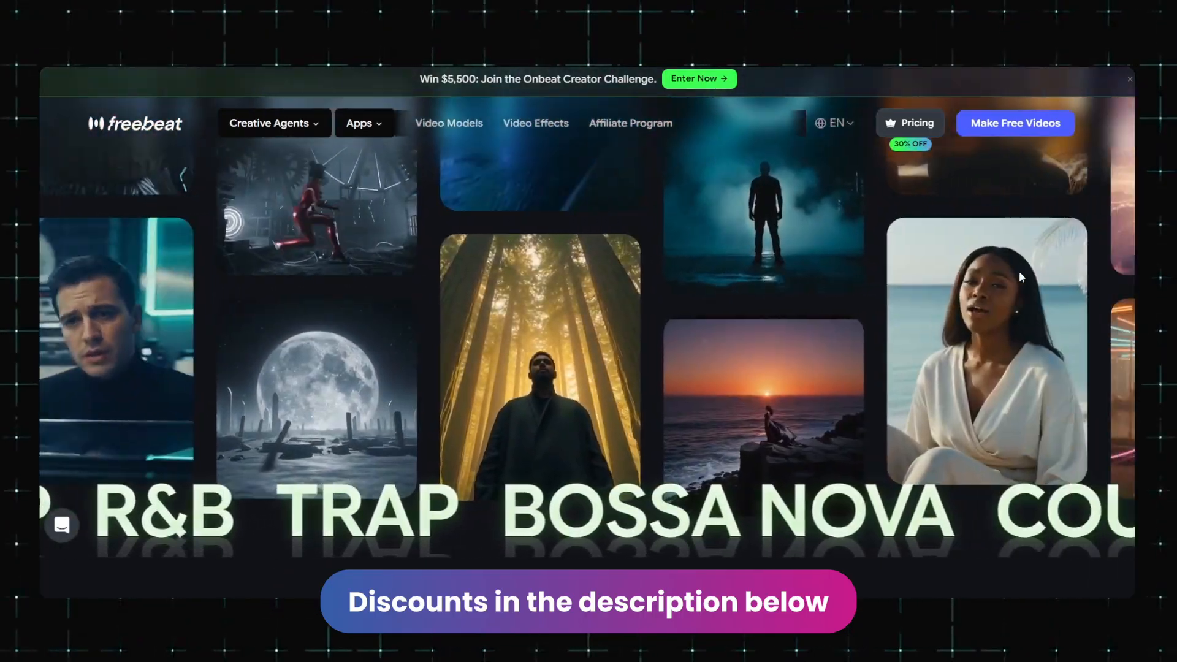
{"action": "scroll", "coordinate": [1019, 277], "scroll_direction": "down", "scroll_amount": 7}
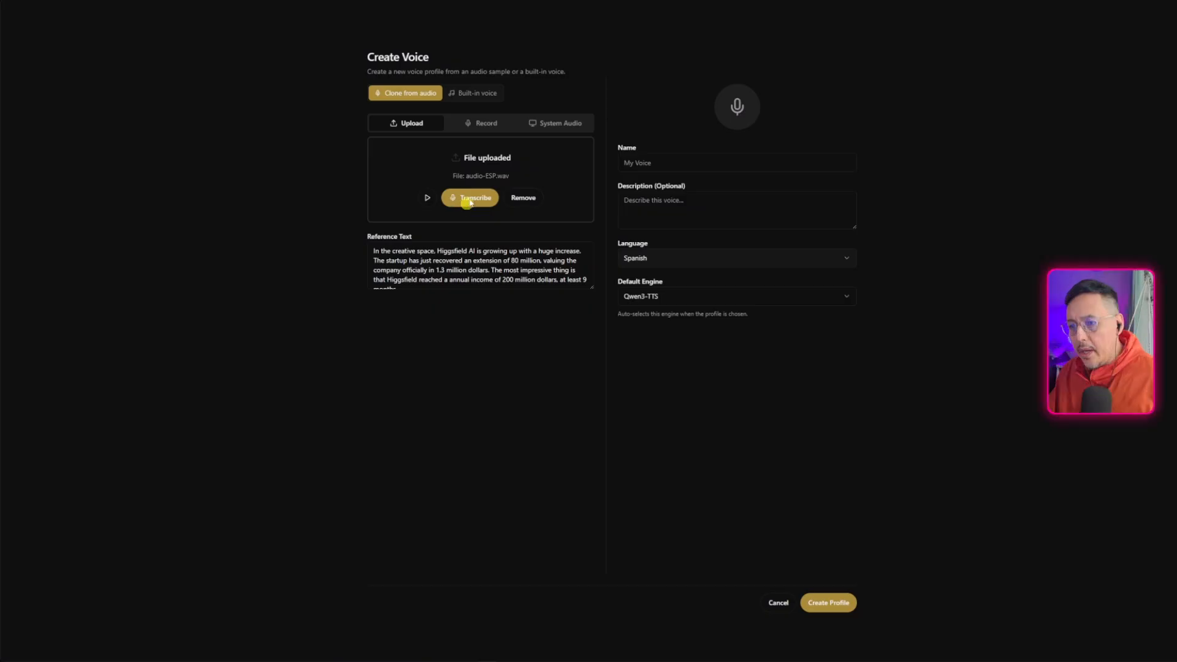
Step: Transcribe the uploaded audio-ESP.wav sample, check the Spanish reference text and copy all of it
{"action": "left_click", "coordinate": [469, 196]}
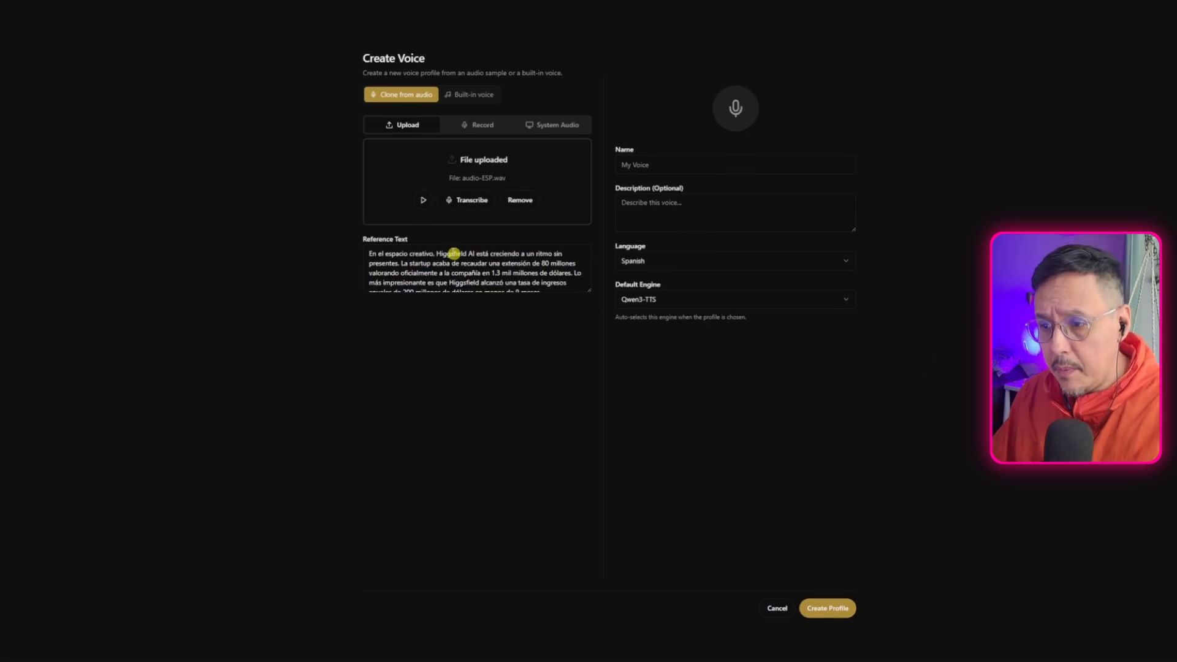
{"action": "left_click_drag", "start_coordinate": [373, 252], "coordinate": [522, 281]}
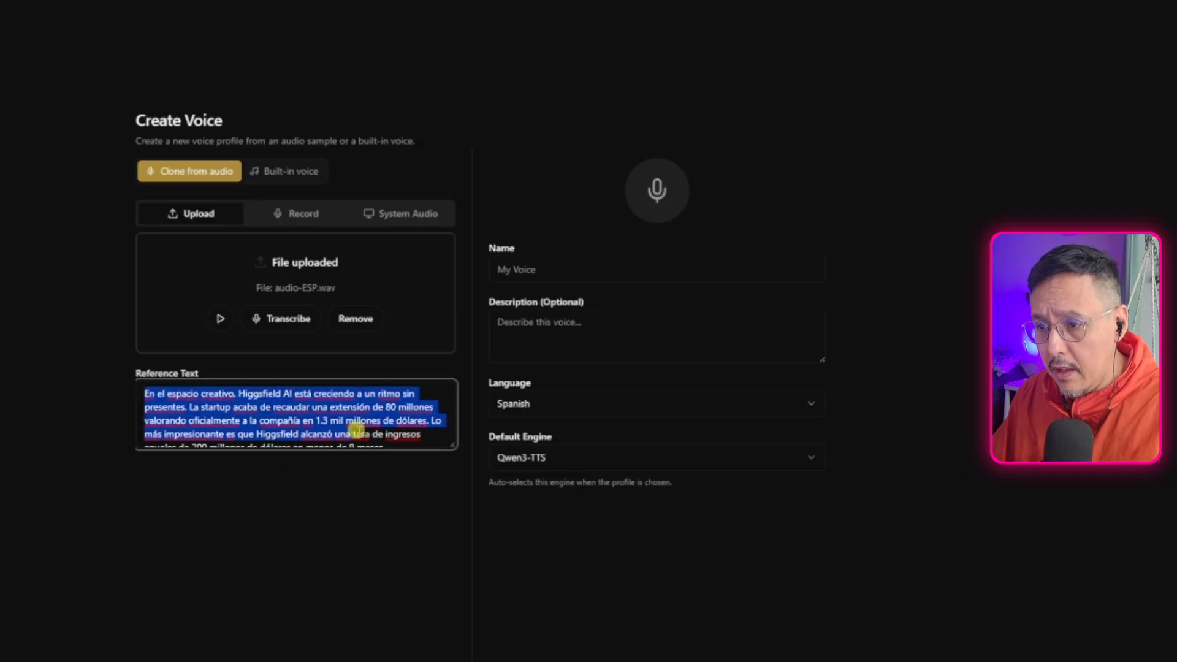
{"action": "left_click_drag", "start_coordinate": [359, 432], "coordinate": [386, 479]}
{"action": "left_click", "coordinate": [388, 490]}
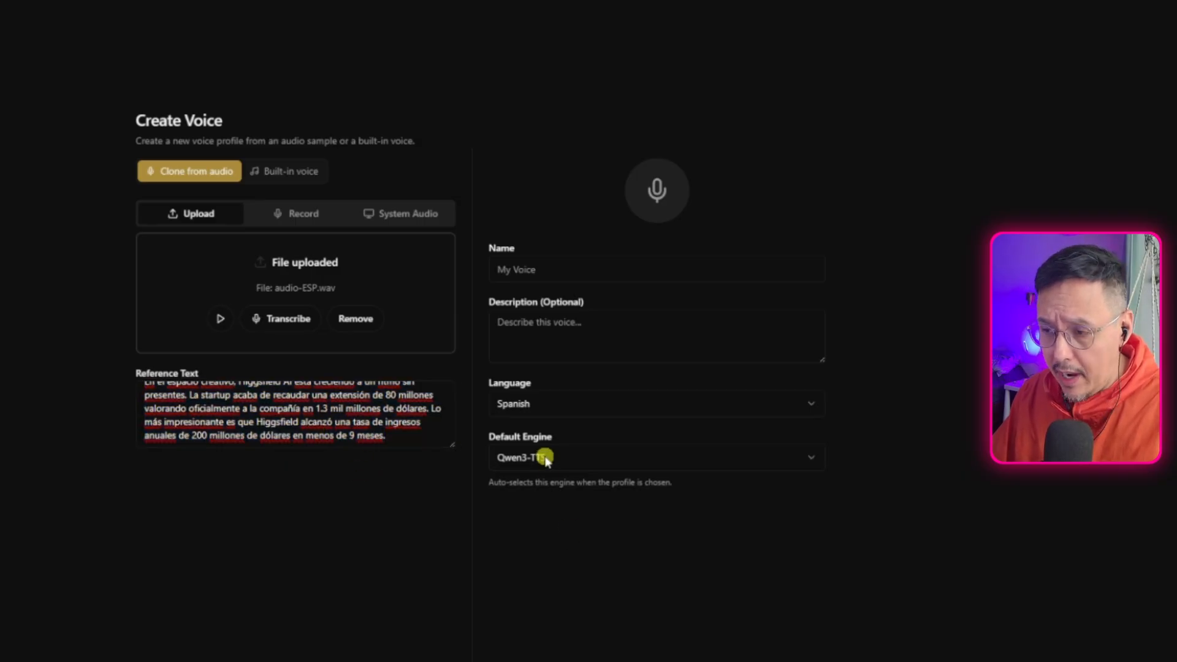
{"action": "left_click", "coordinate": [303, 422]}
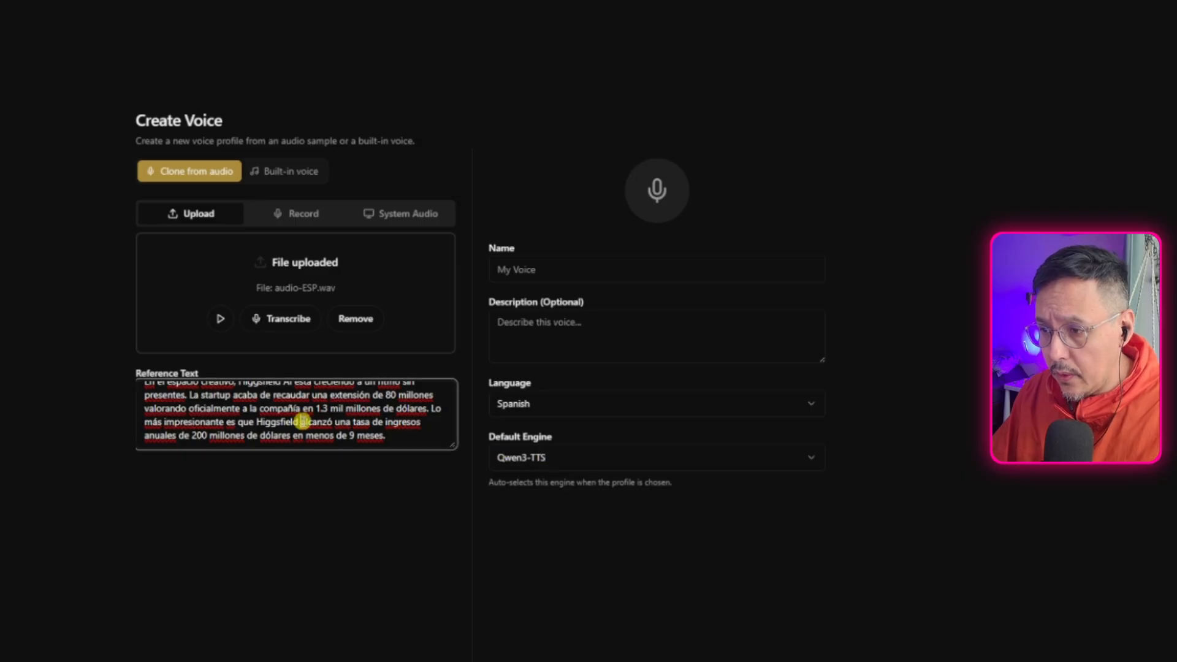
{"action": "key", "text": "ctrl+a"}
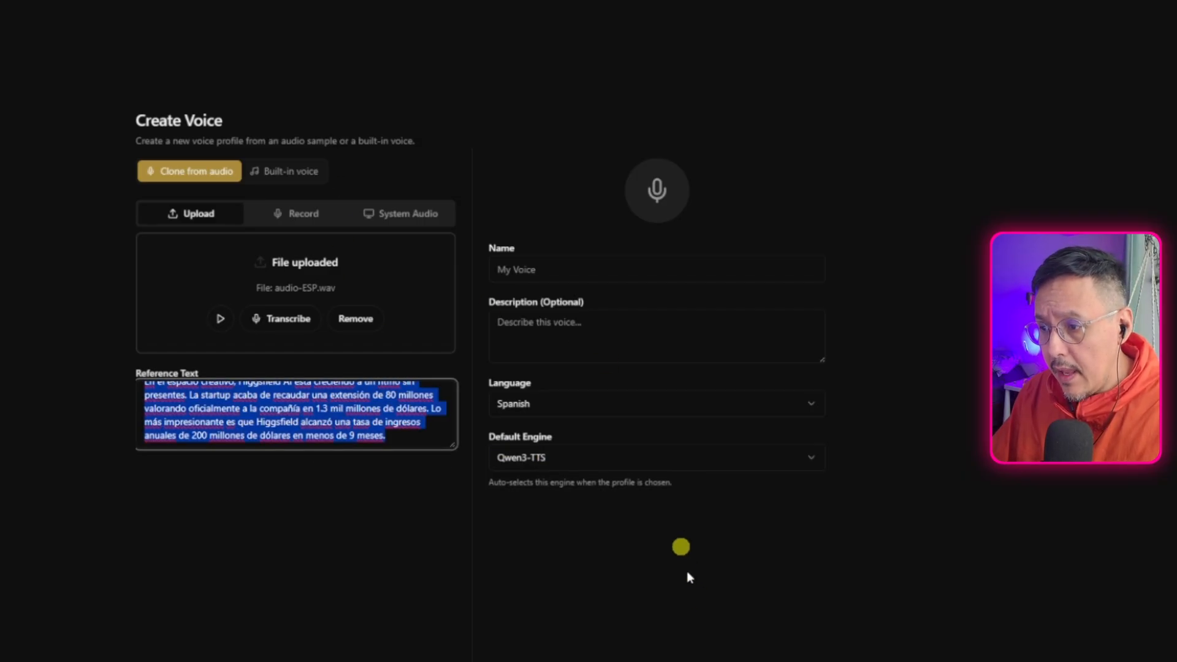
Step: Name the voice profile "T3 Español", keep Spanish and Qwen3-TTS, and create the profile
{"action": "left_click", "coordinate": [539, 271]}
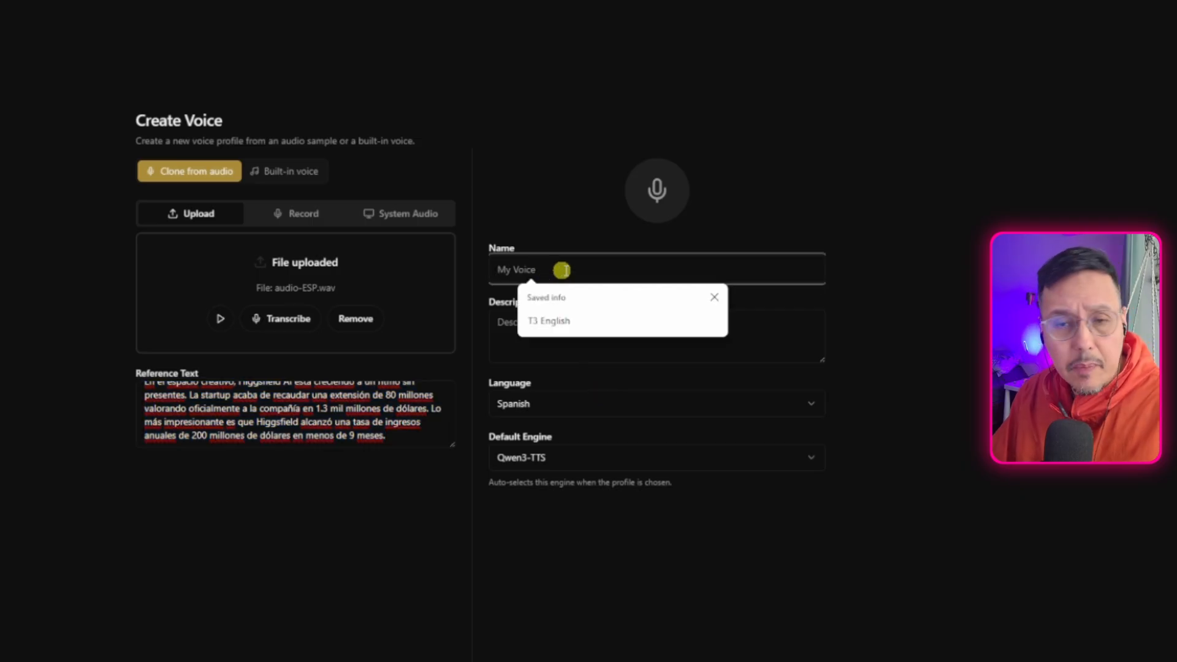
{"action": "left_click", "coordinate": [559, 320]}
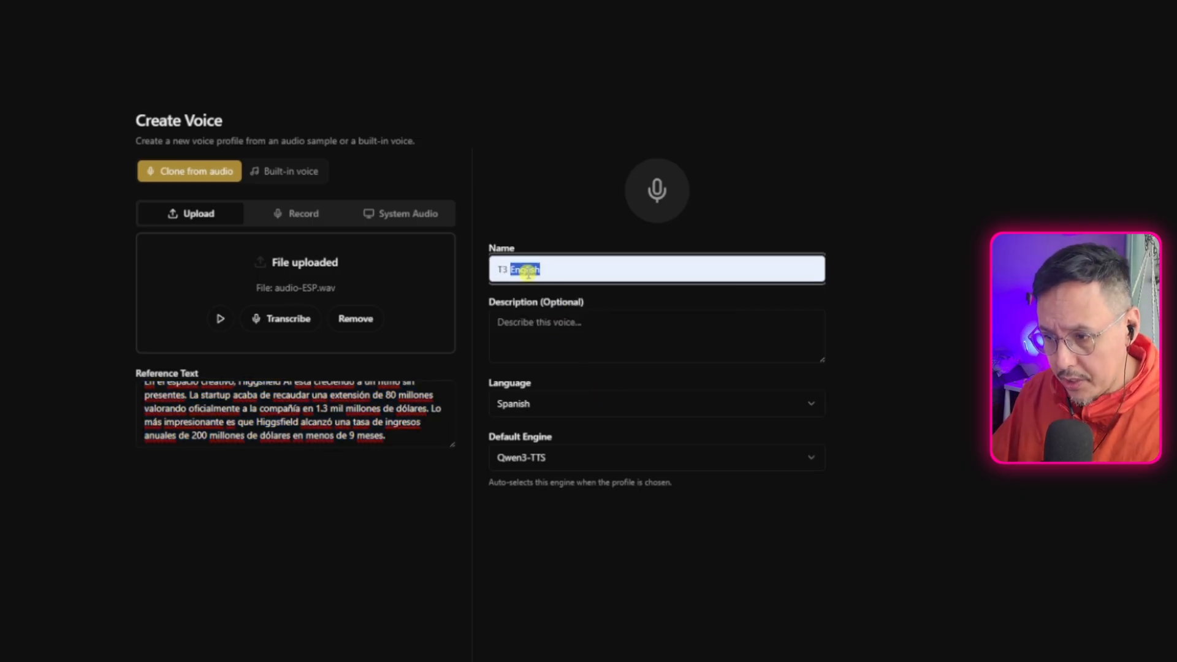
{"action": "type", "text": "Espanol"}
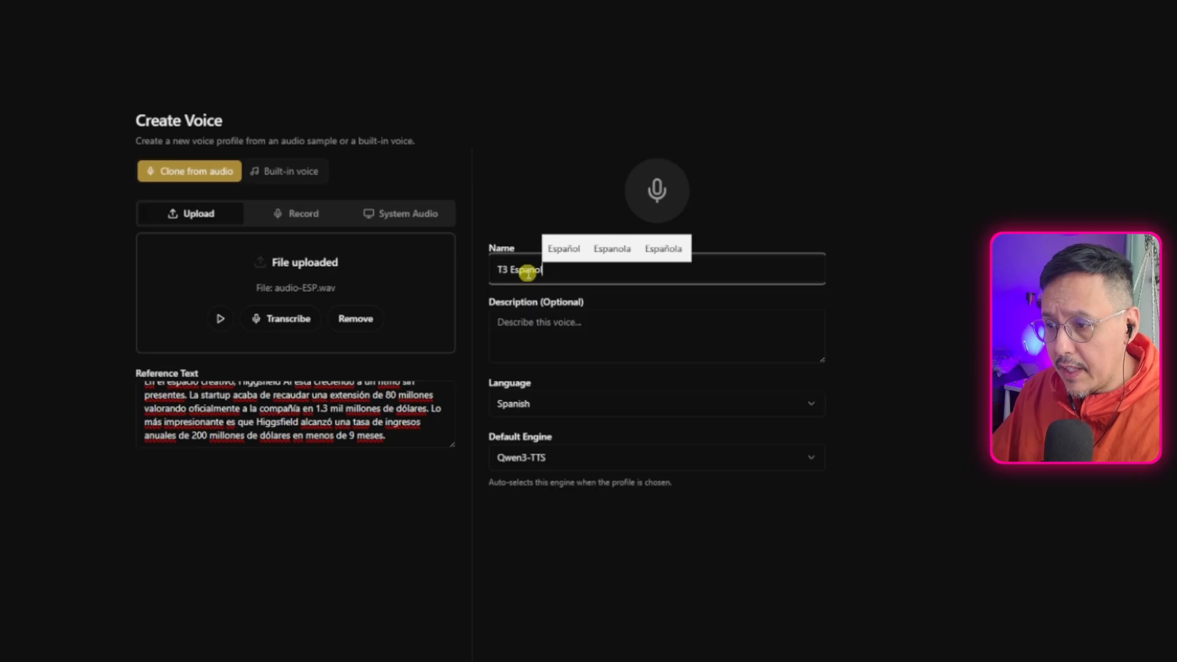
{"action": "key", "text": "Up"}
{"action": "key", "text": "Return"}
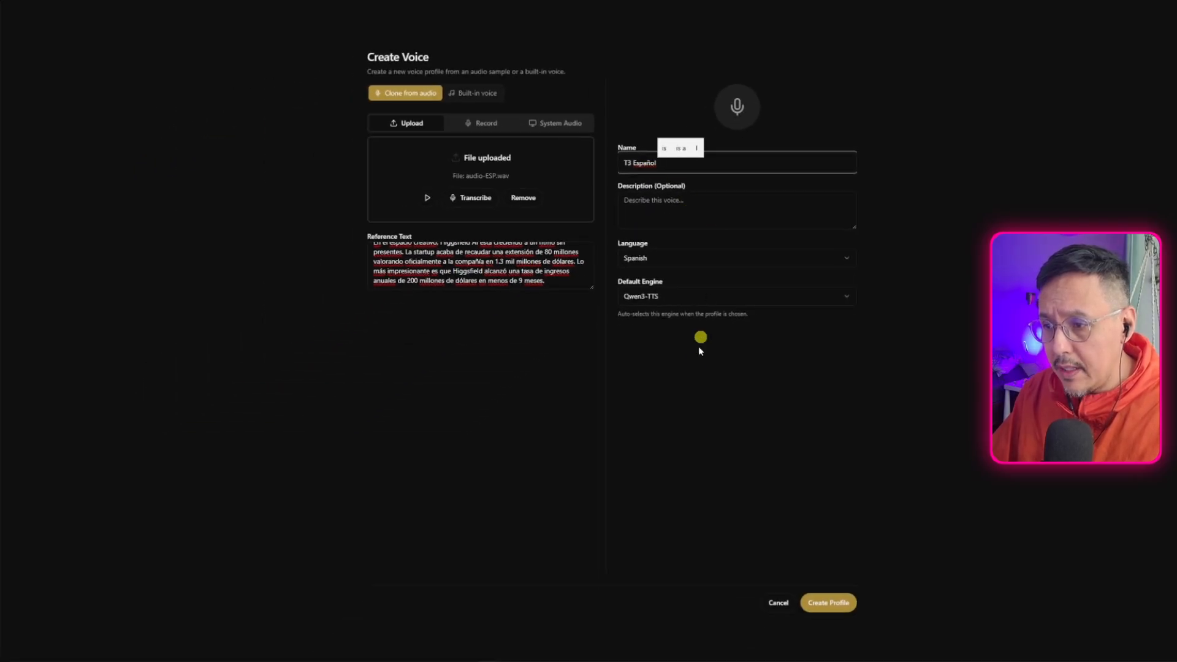
{"action": "left_click", "coordinate": [834, 606]}
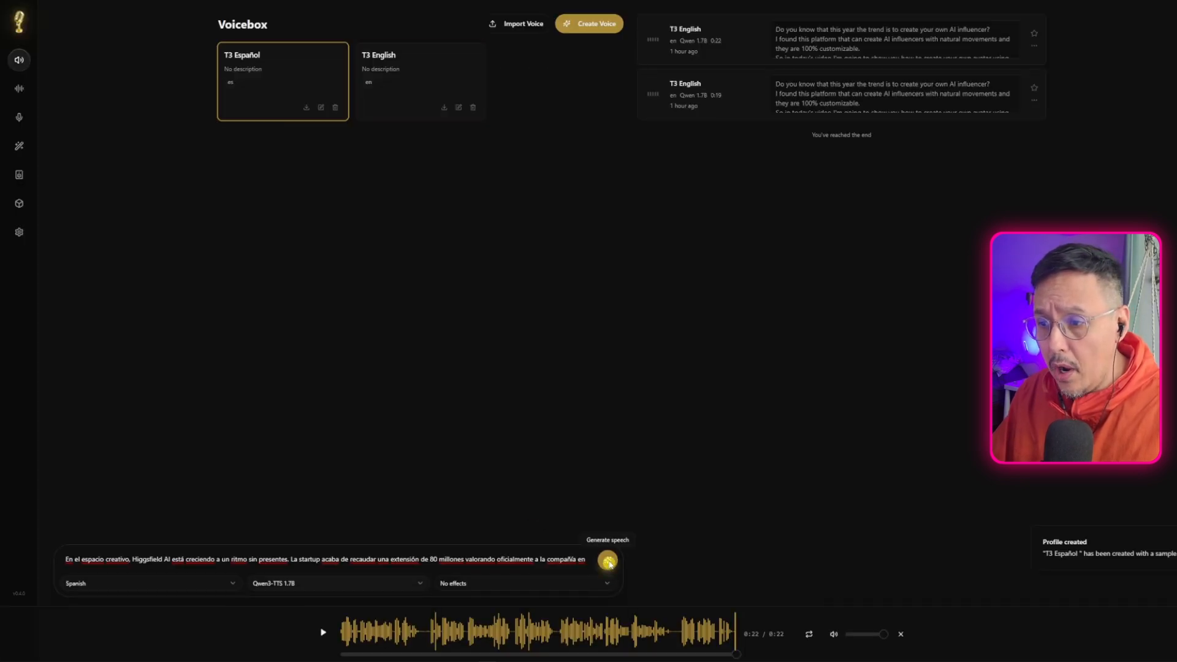
Step: Generate speech from the Spanish script beginning "En el espacio creativo" with the T3 Español voice and play it
{"action": "left_click", "coordinate": [609, 561]}
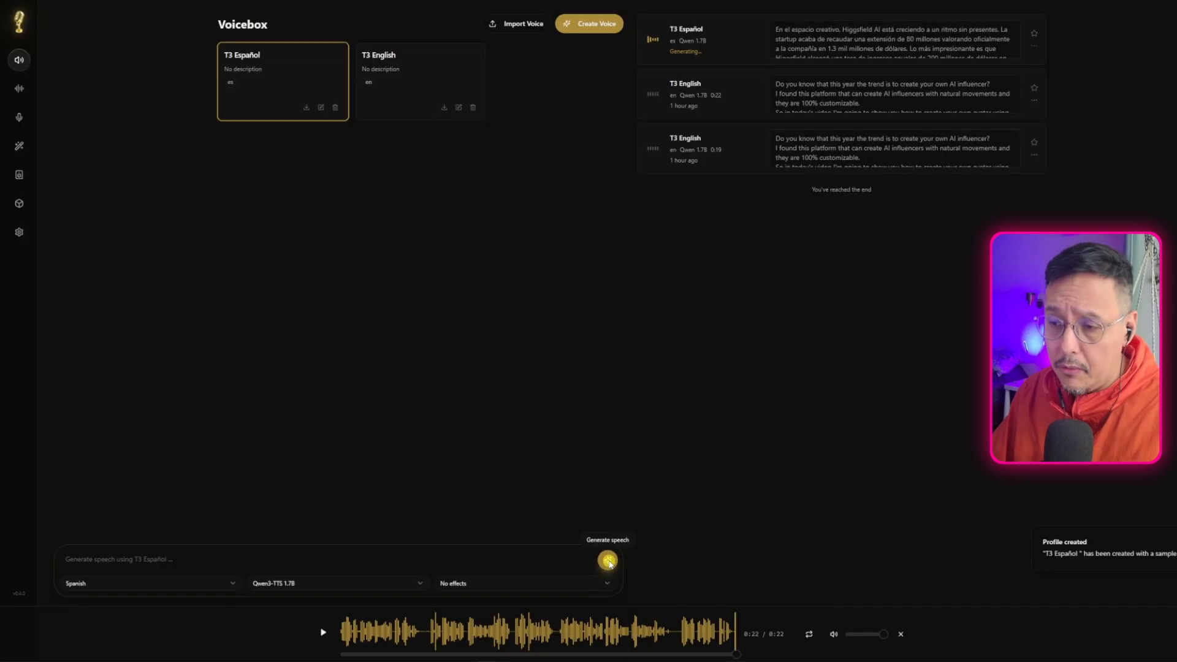
{"action": "left_click", "coordinate": [1033, 158]}
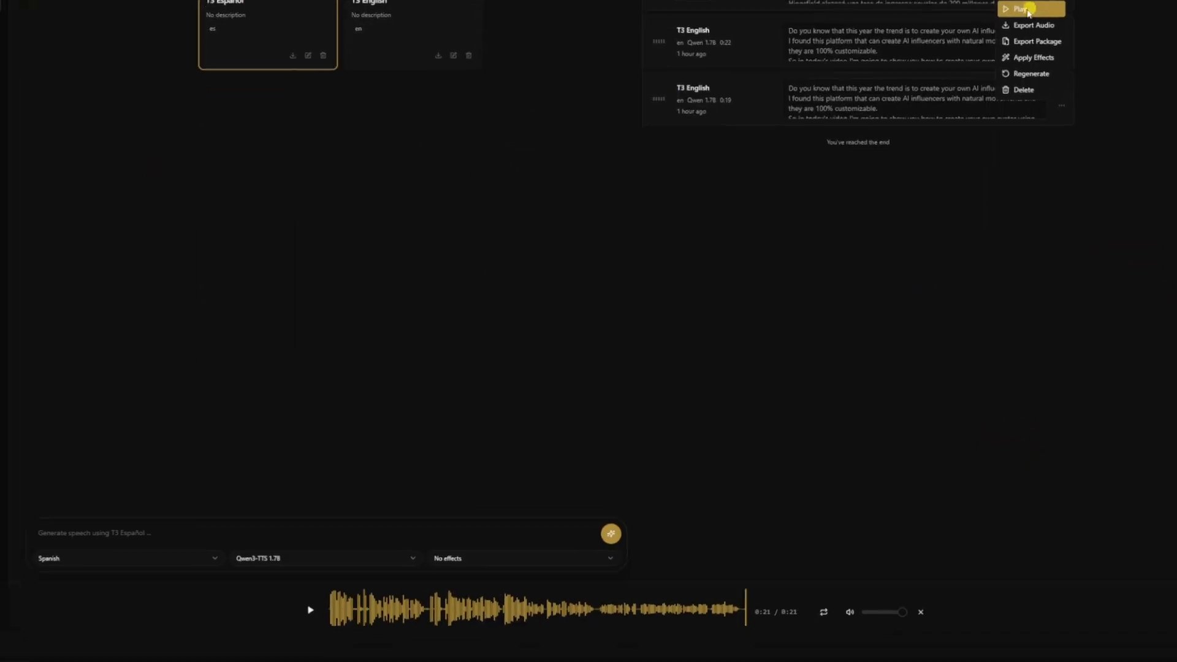
{"action": "left_click", "coordinate": [994, 65]}
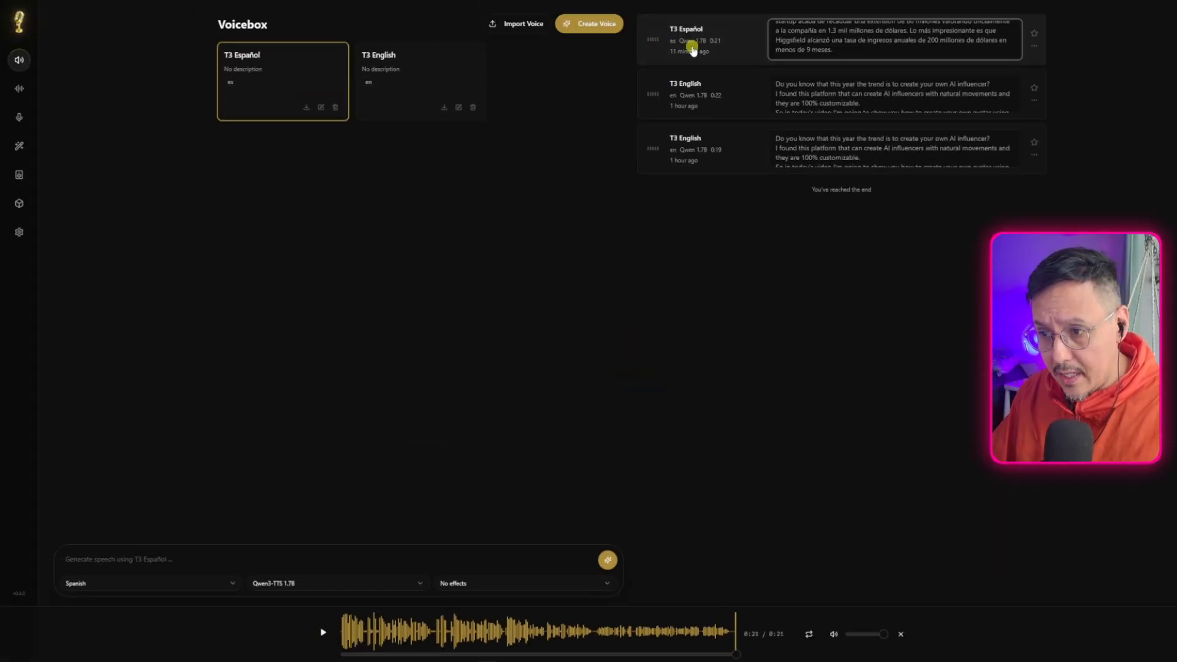
Step: Copy the script of the newer T3 English generation into the speech prompt for the T3 Español voice
{"action": "left_click", "coordinate": [795, 89]}
{"action": "left_click", "coordinate": [844, 50]}
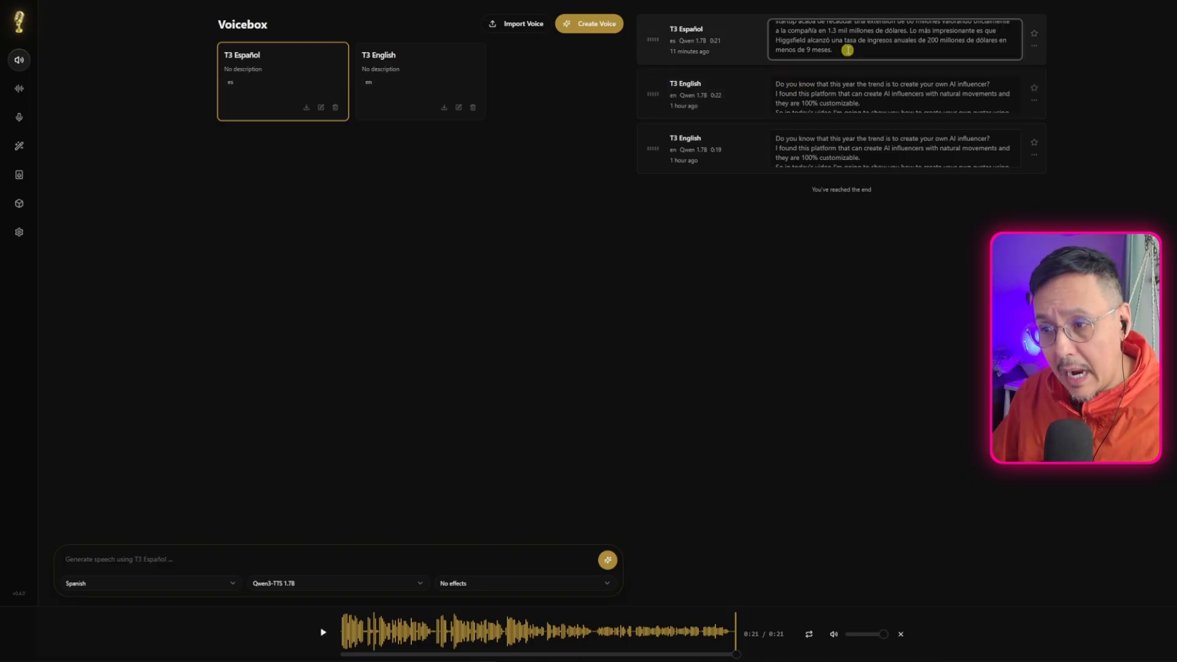
{"action": "key", "text": "ctrl+a"}
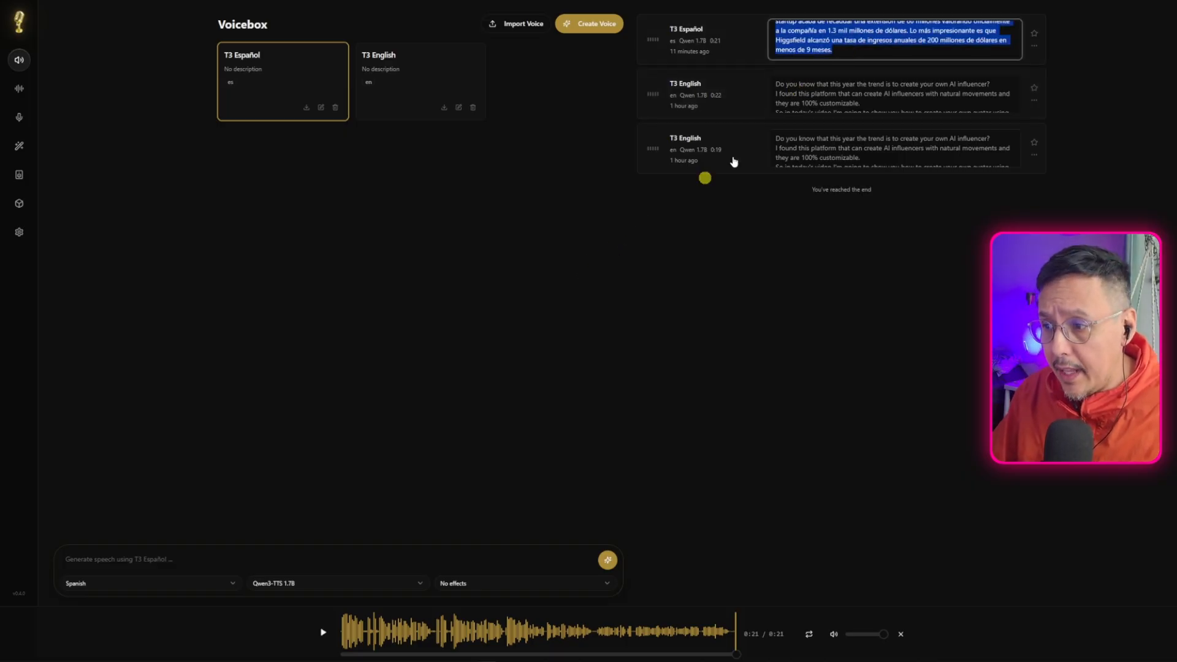
{"action": "left_click", "coordinate": [821, 102]}
{"action": "key", "text": "ctrl+a"}
{"action": "key", "text": "ctrl+c"}
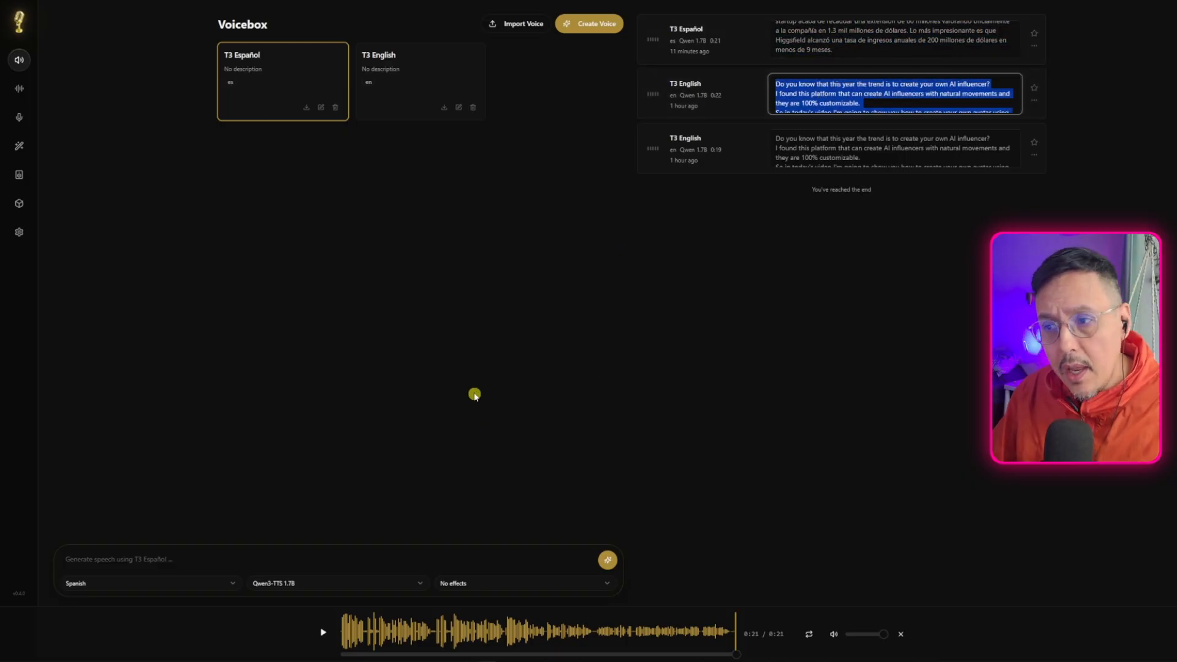
{"action": "left_click", "coordinate": [474, 396]}
{"action": "key", "text": "ctrl+v"}
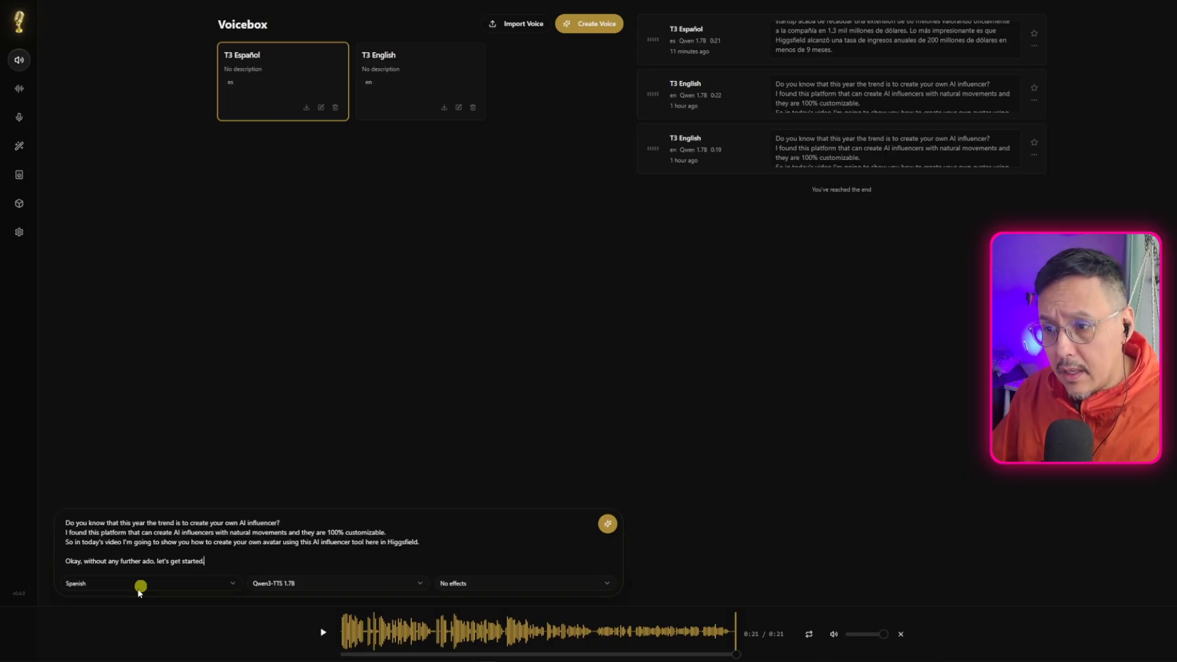
Step: Set the speech language to English and open the list of speech models
{"action": "left_click", "coordinate": [139, 584]}
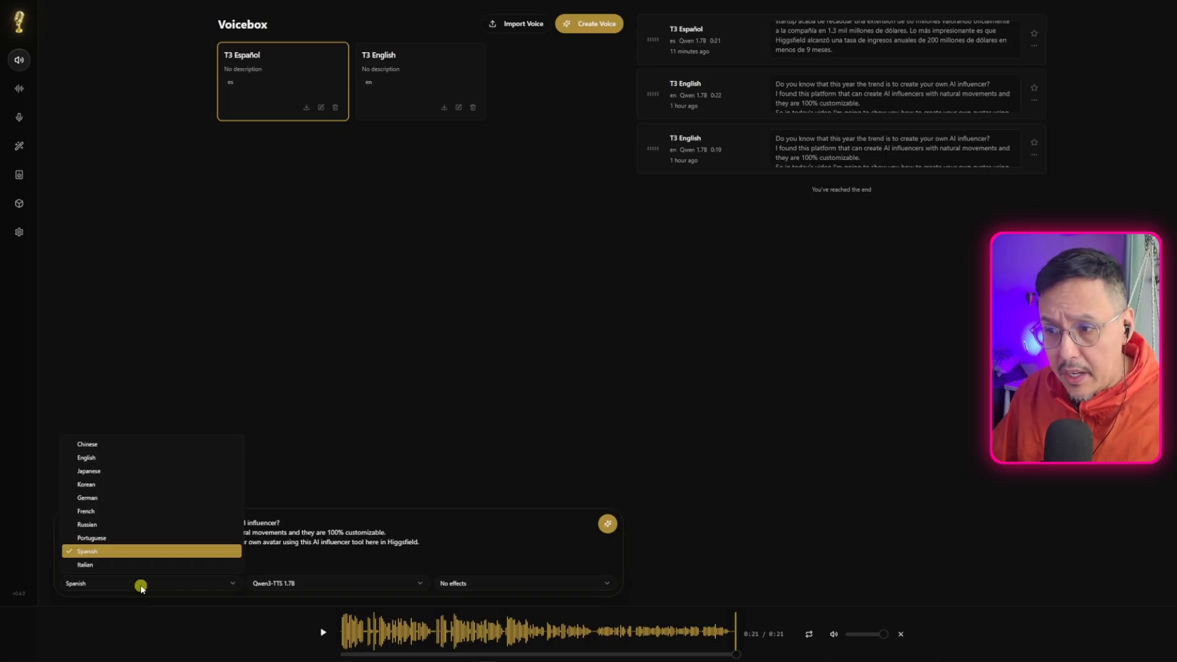
{"action": "left_click", "coordinate": [99, 458]}
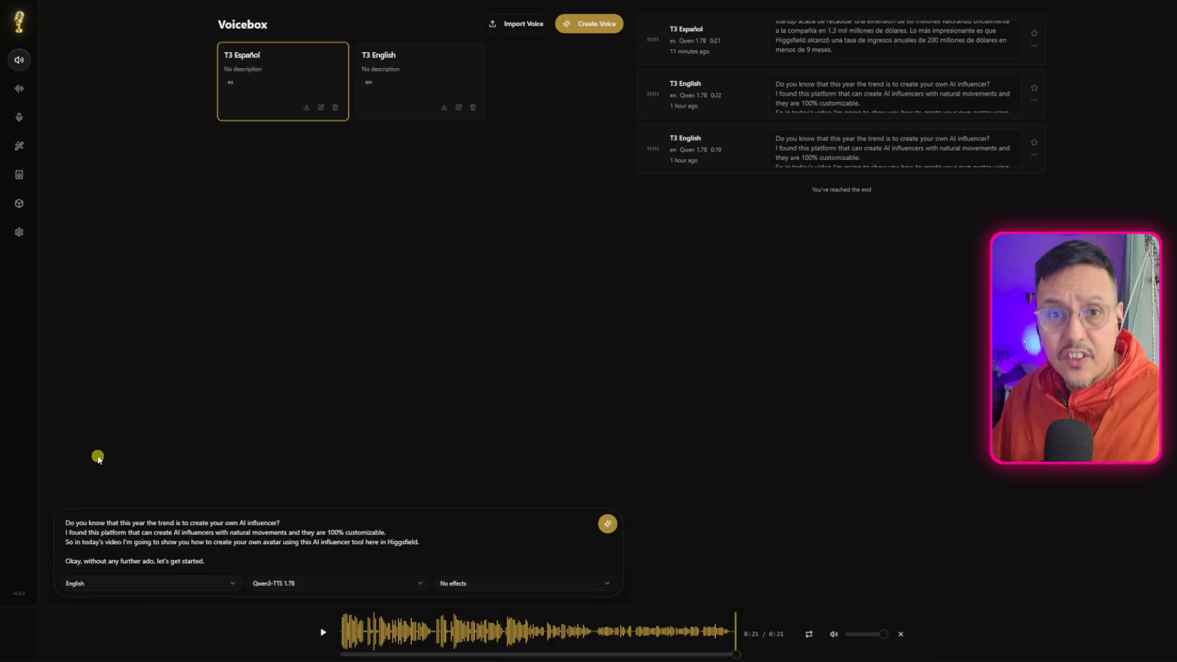
{"action": "left_click", "coordinate": [320, 584]}
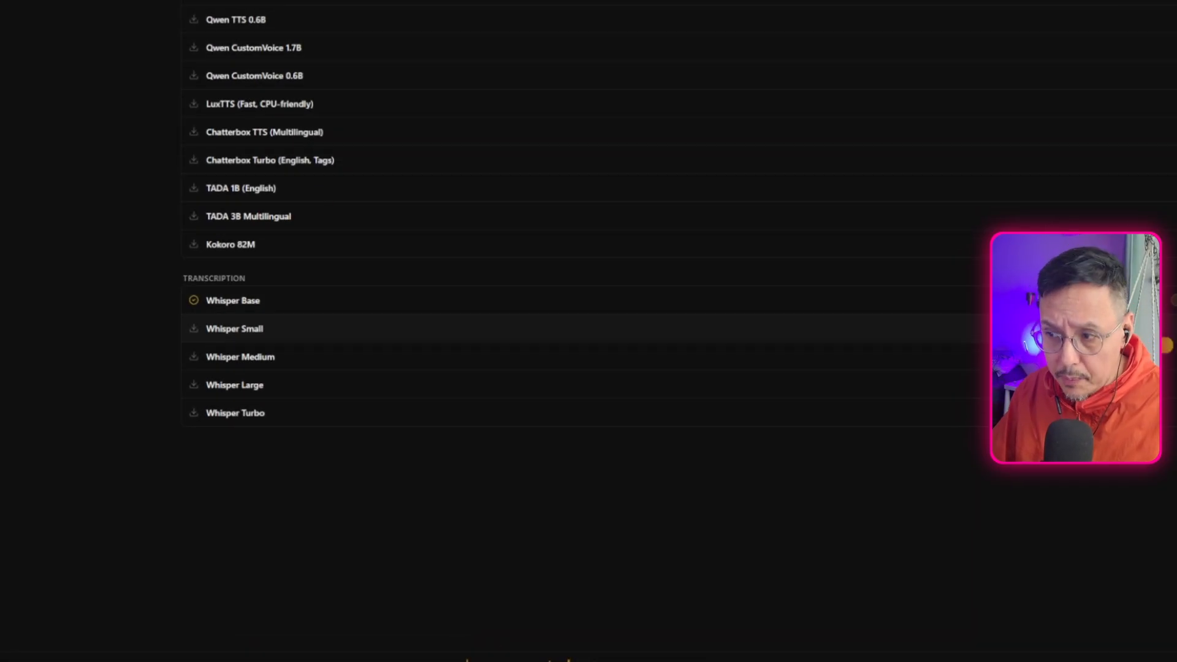
Step: View the details of the Whisper Base transcription model and the server URL in the general settings
{"action": "left_click", "coordinate": [233, 301]}
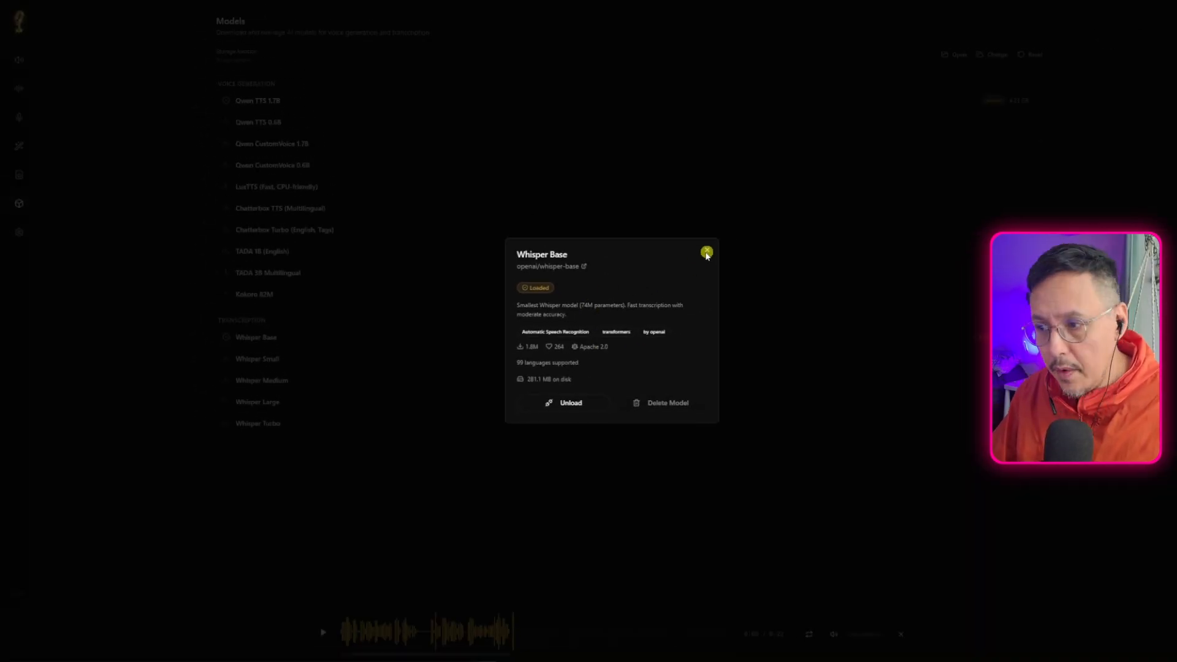
{"action": "left_click", "coordinate": [706, 252]}
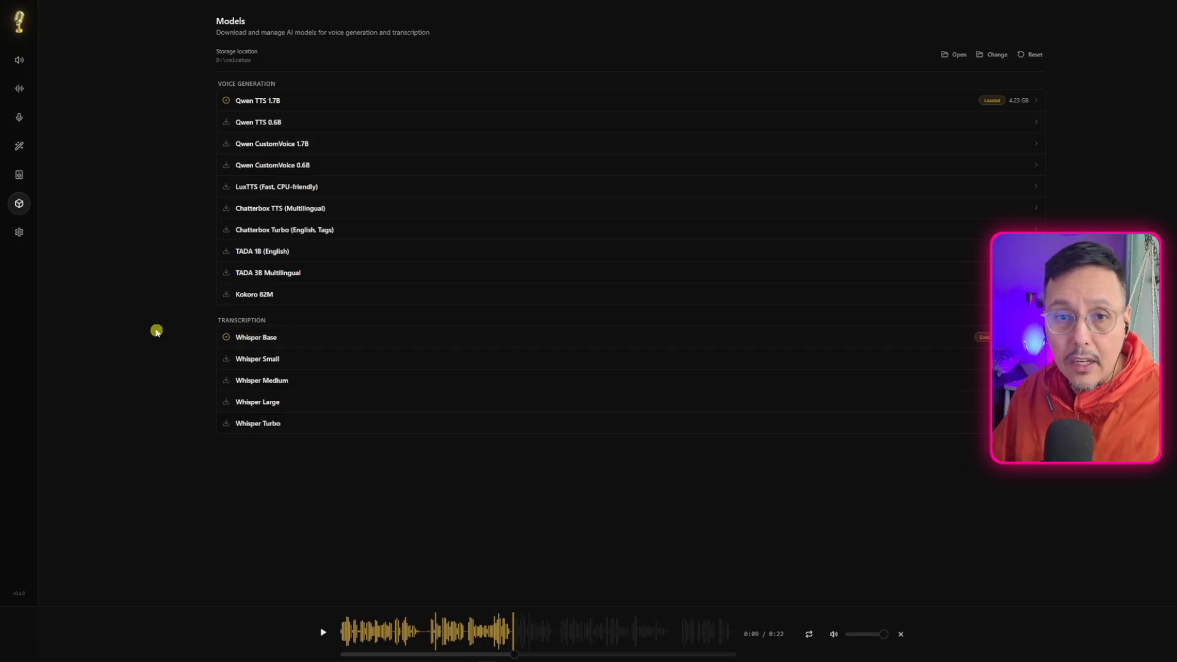
{"action": "left_click", "coordinate": [19, 235]}
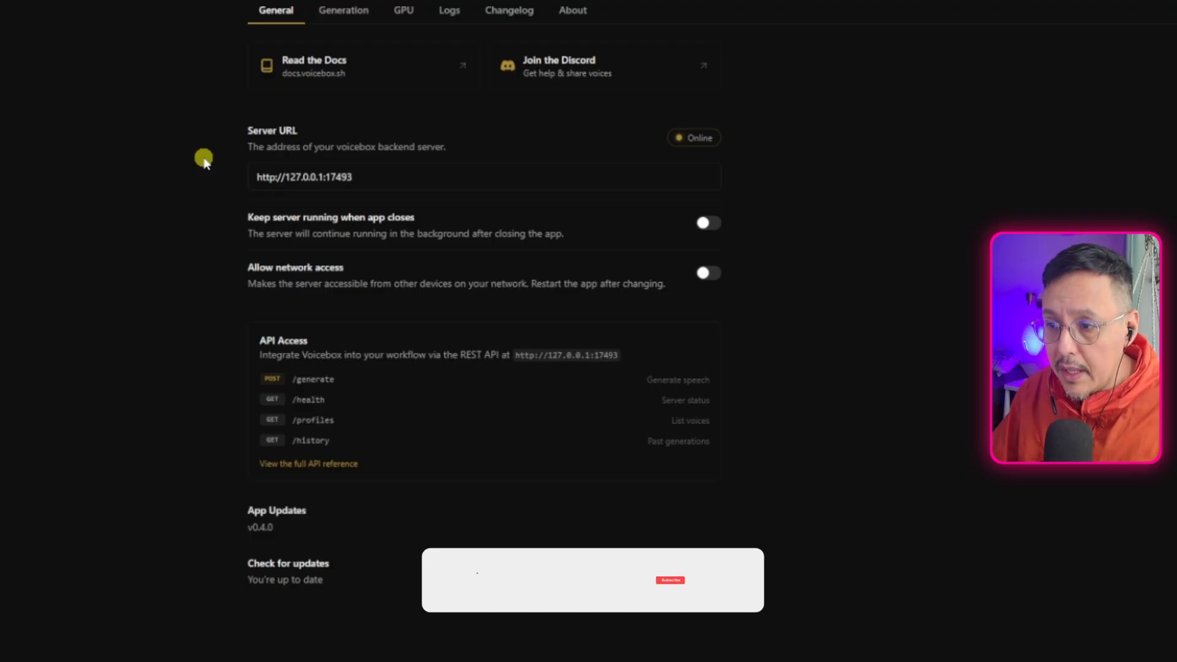
{"action": "left_click_drag", "start_coordinate": [448, 179], "coordinate": [201, 179]}
{"action": "left_click", "coordinate": [187, 178]}
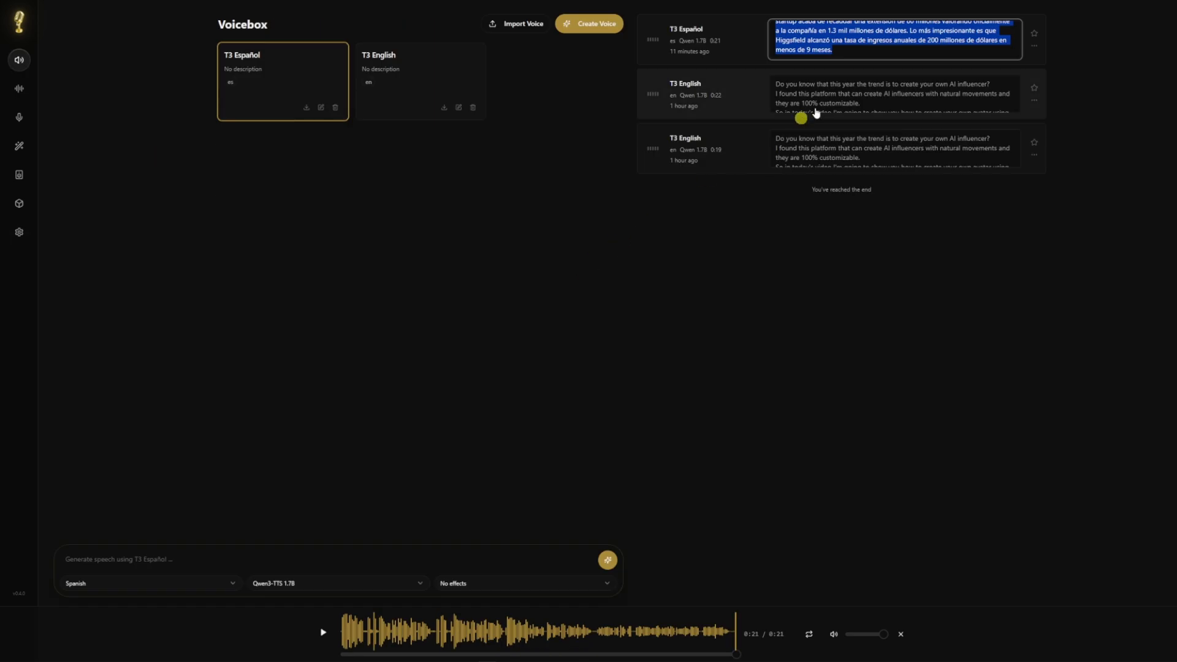
Step: Reuse the newer T3 English generation's script as the T3 Español speech prompt, with English as its language
{"action": "left_click", "coordinate": [820, 101]}
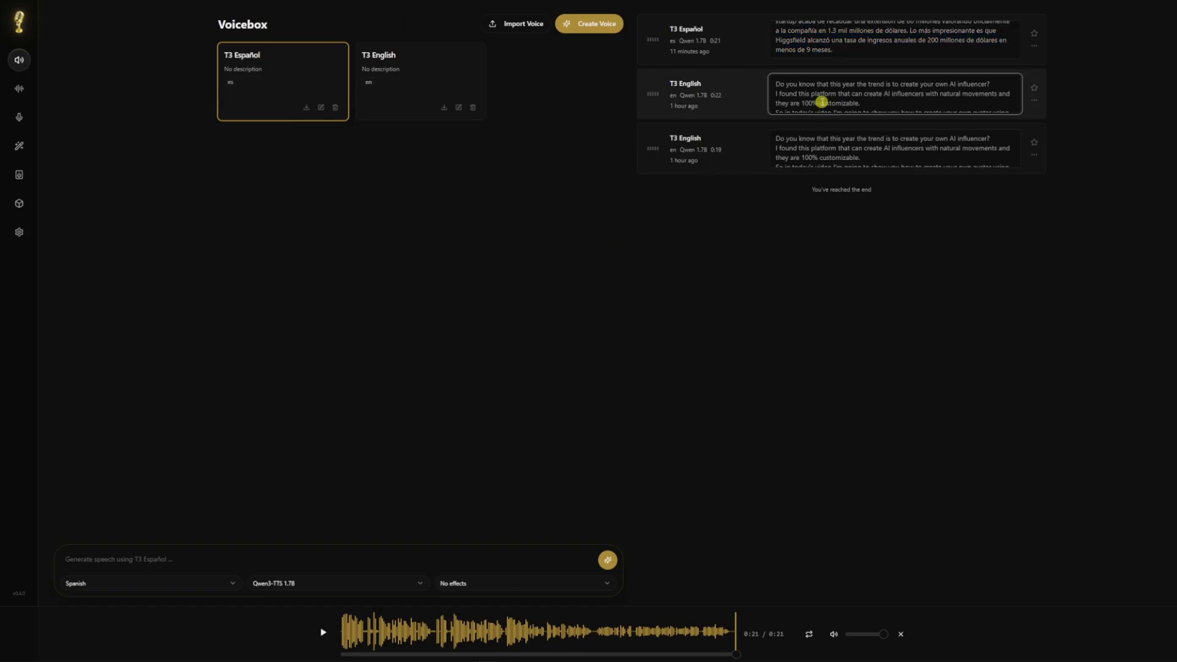
{"action": "key", "text": "ctrl+a"}
{"action": "left_click", "coordinate": [475, 423]}
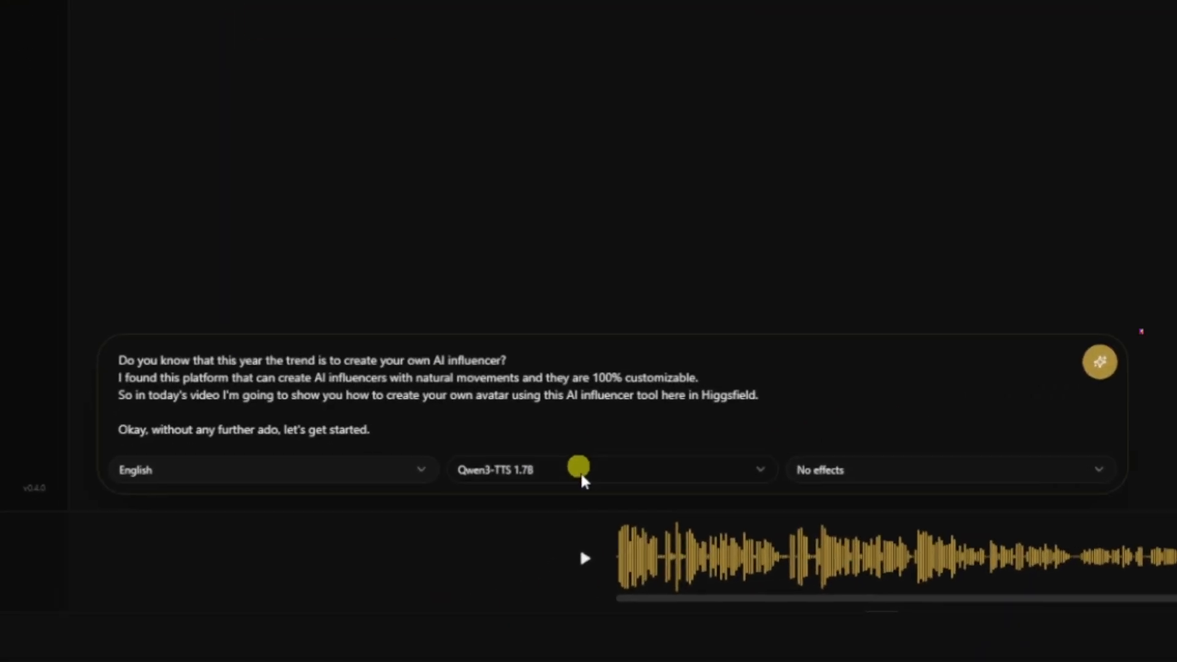
Step: Choose LuxTTS as the speech model and generate the English script with the T3 Español voice and no effects
{"action": "left_click", "coordinate": [320, 583]}
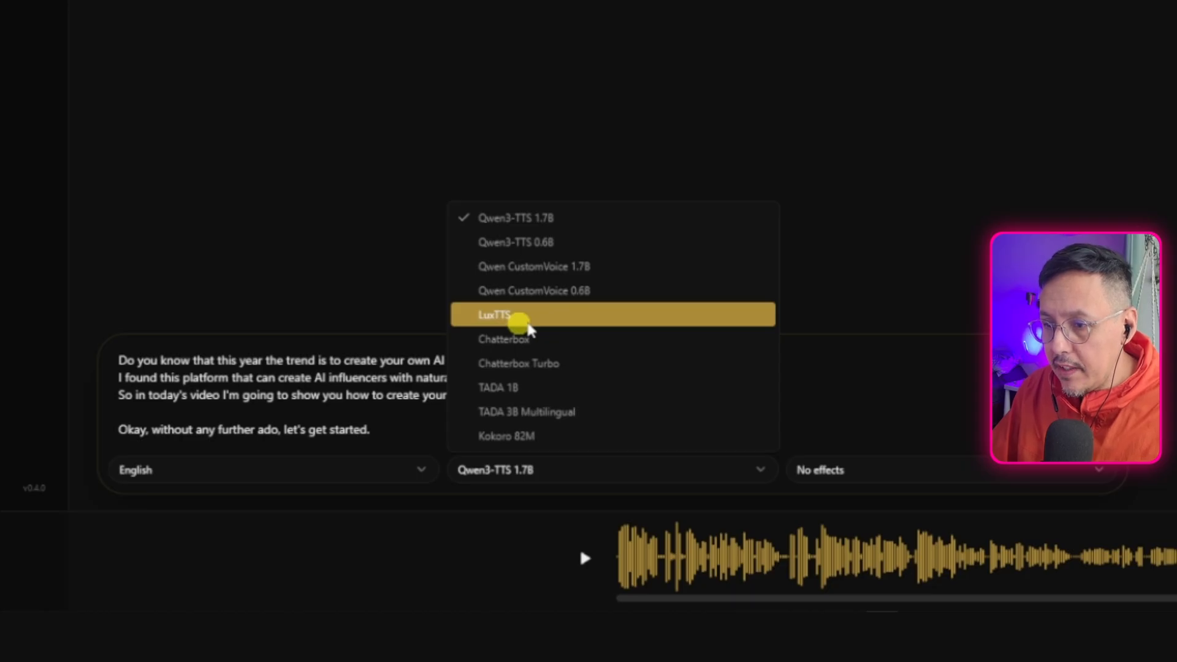
{"action": "left_click", "coordinate": [531, 316]}
{"action": "left_click", "coordinate": [546, 476]}
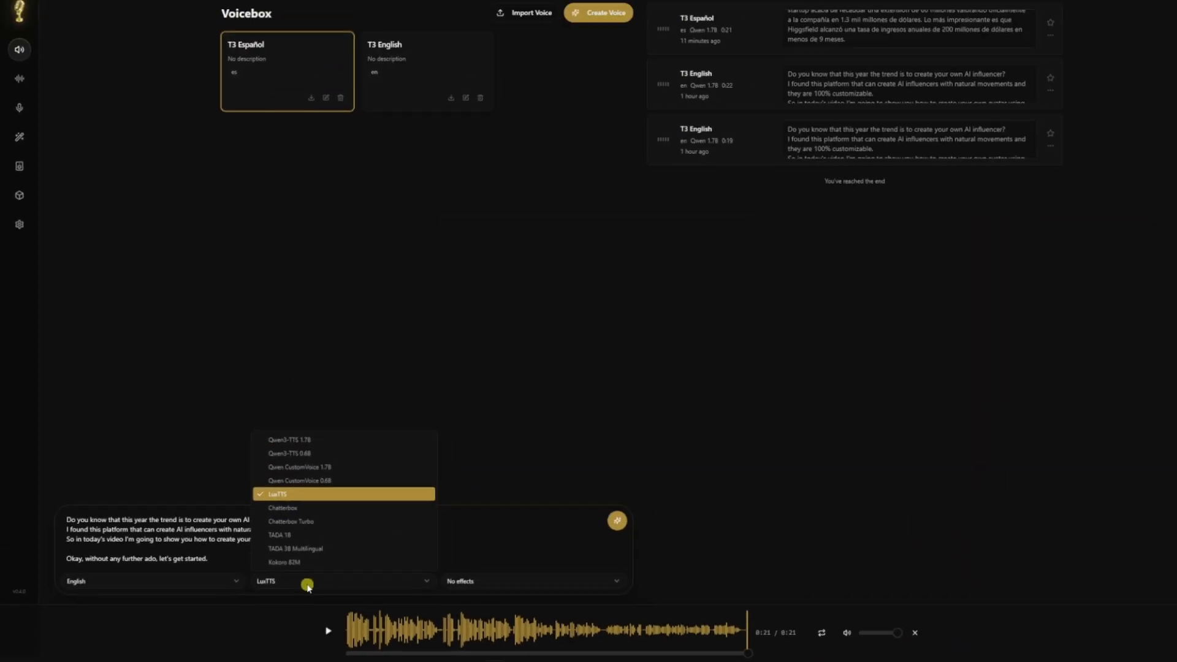
{"action": "left_click", "coordinate": [307, 587]}
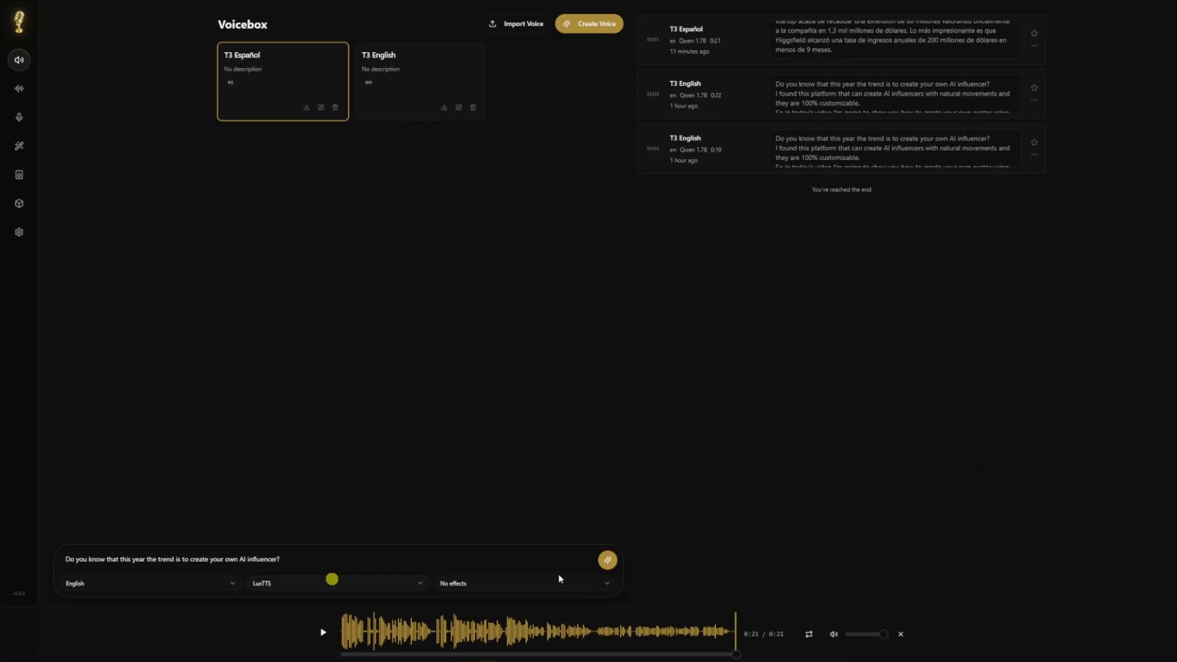
{"action": "left_click", "coordinate": [607, 562]}
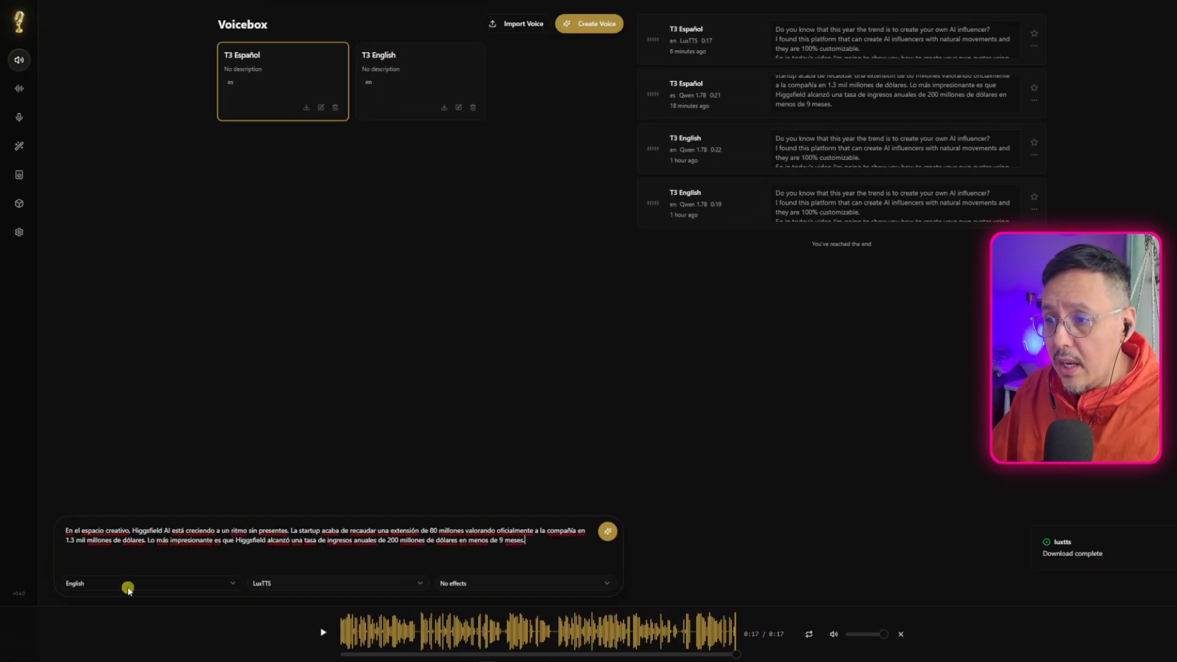
Step: Check which speech languages LuxTTS offers for the Spanish Higgsfield script, keeping English and LuxTTS selected
{"action": "left_click", "coordinate": [128, 588]}
{"action": "left_click", "coordinate": [128, 588]}
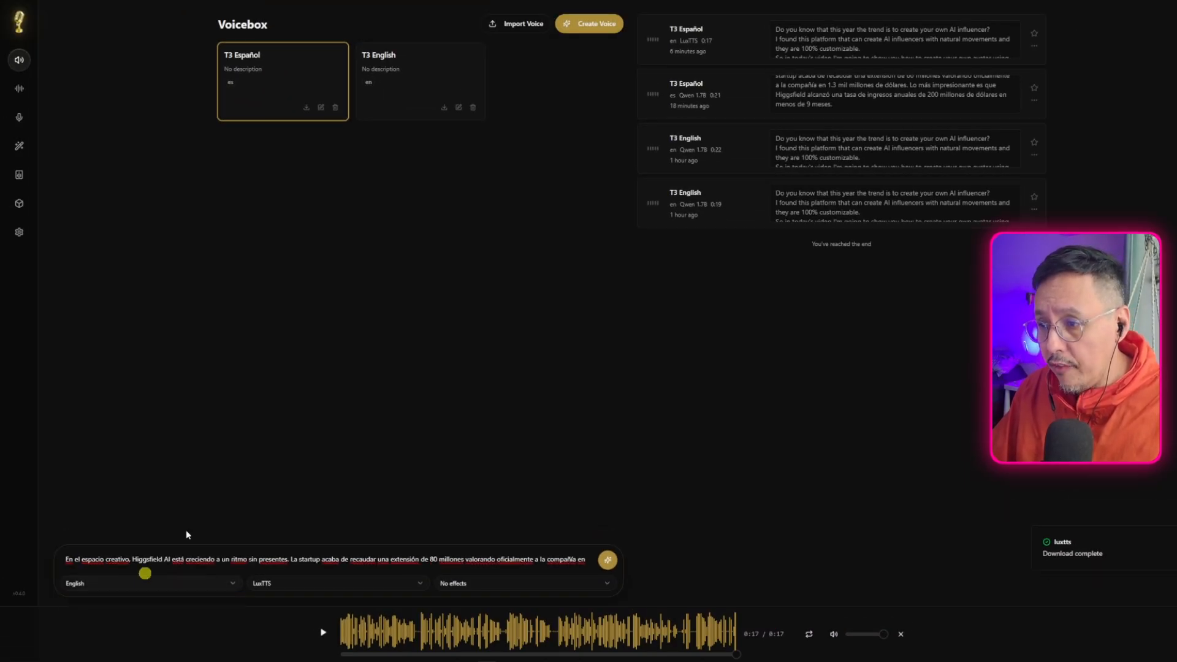
{"action": "left_click", "coordinate": [1035, 45]}
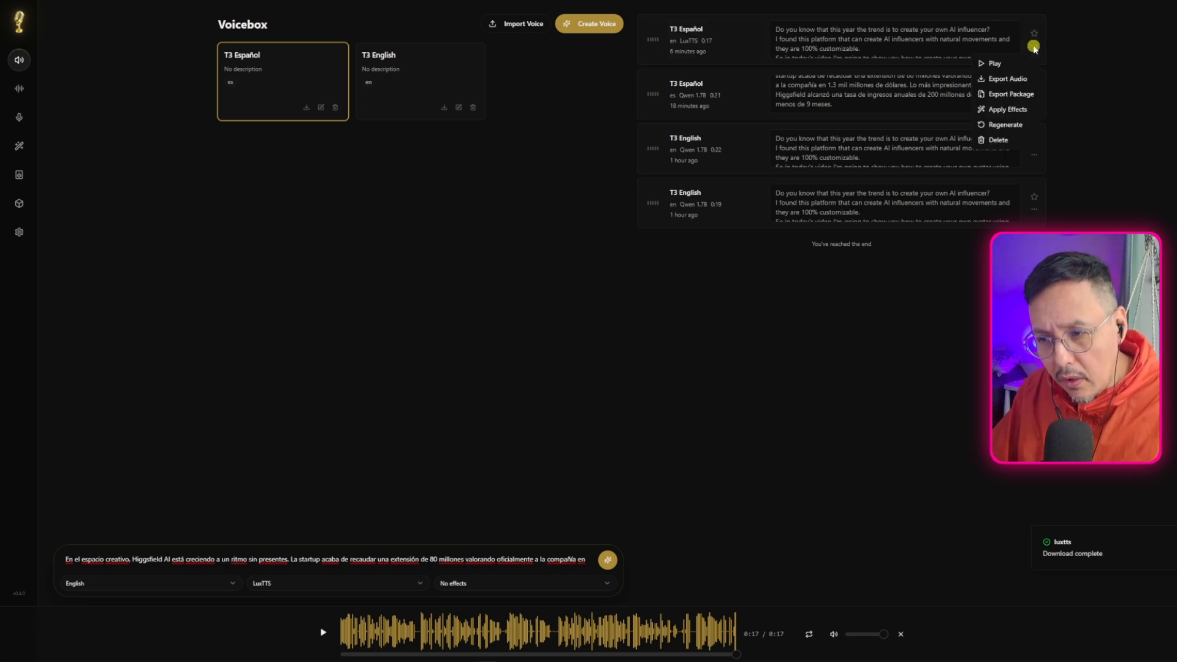
{"action": "left_click", "coordinate": [331, 583]}
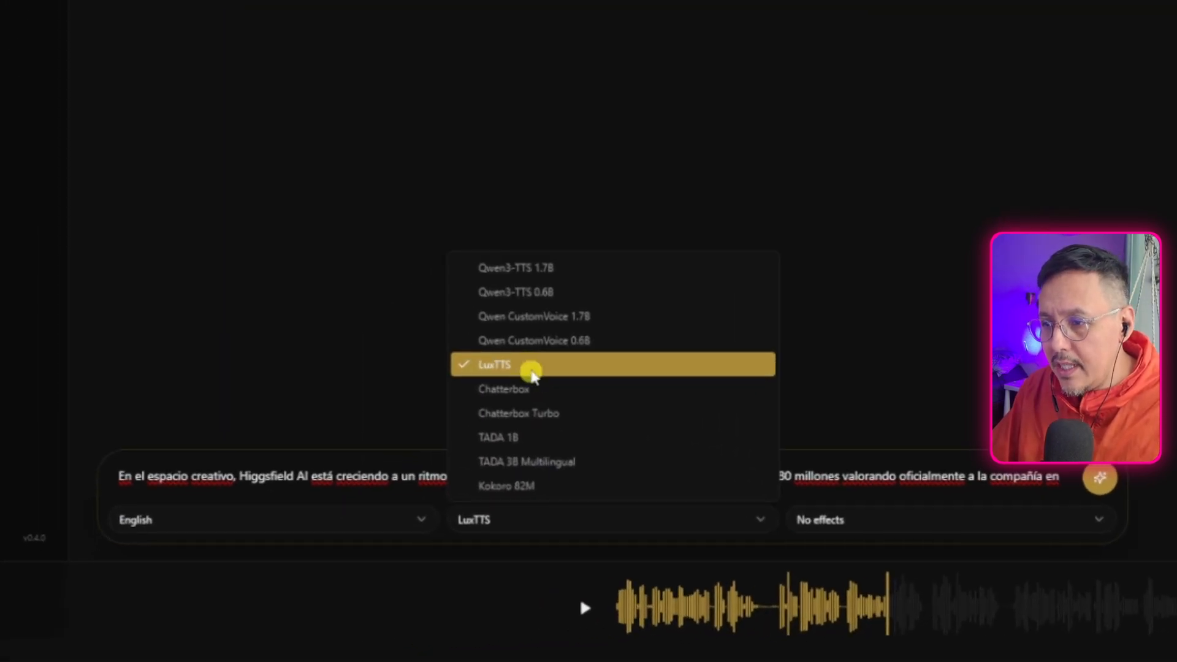
{"action": "left_click", "coordinate": [531, 367]}
{"action": "left_click", "coordinate": [400, 528]}
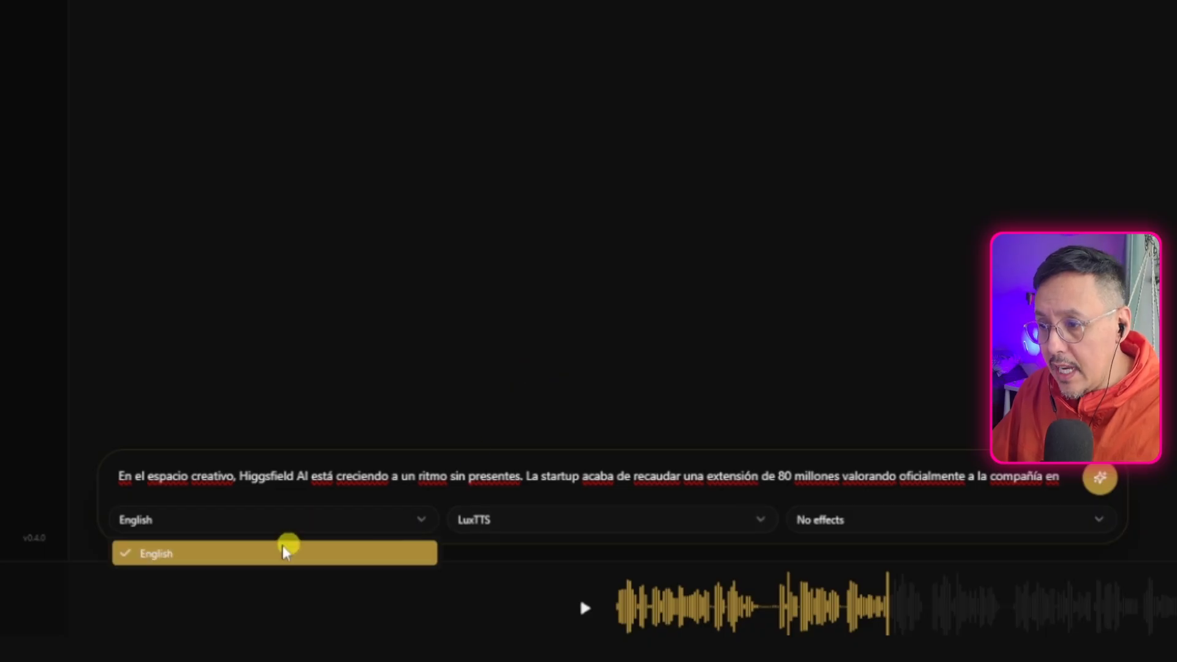
{"action": "left_click", "coordinate": [258, 555]}
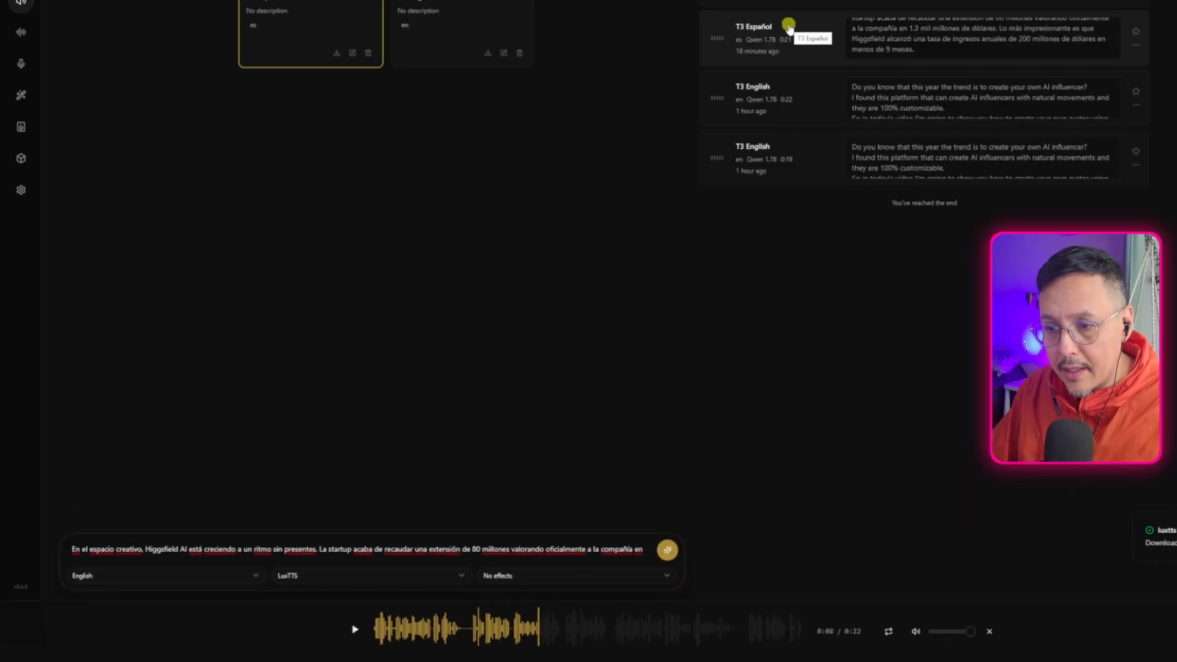
Step: Generate the Spanish Higgsfield script with the T3 Español voice, using TADA 3B Multilingual, Spanish and no effects
{"action": "left_click", "coordinate": [847, 103]}
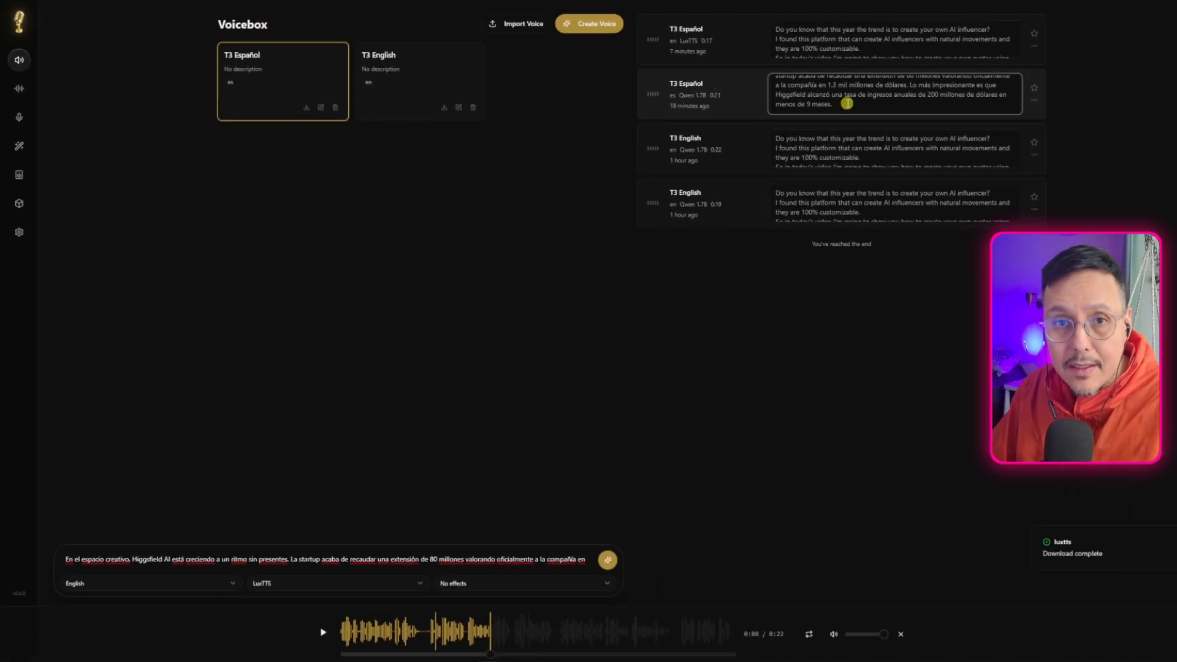
{"action": "triple_click", "coordinate": [851, 104]}
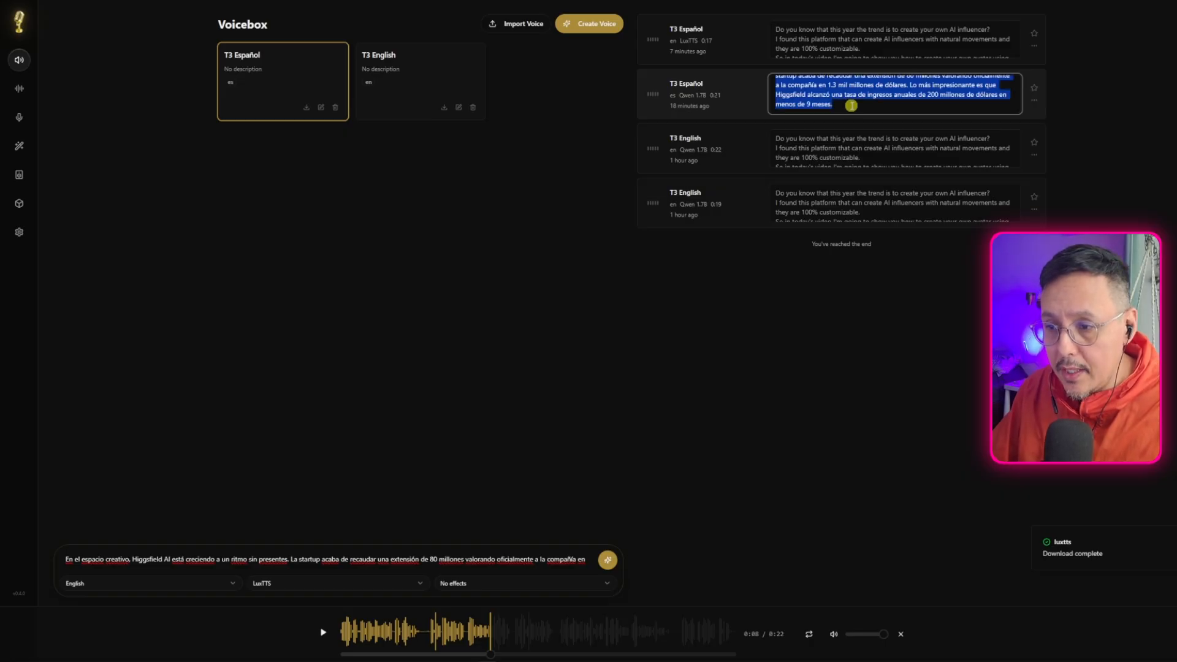
{"action": "left_click", "coordinate": [338, 583]}
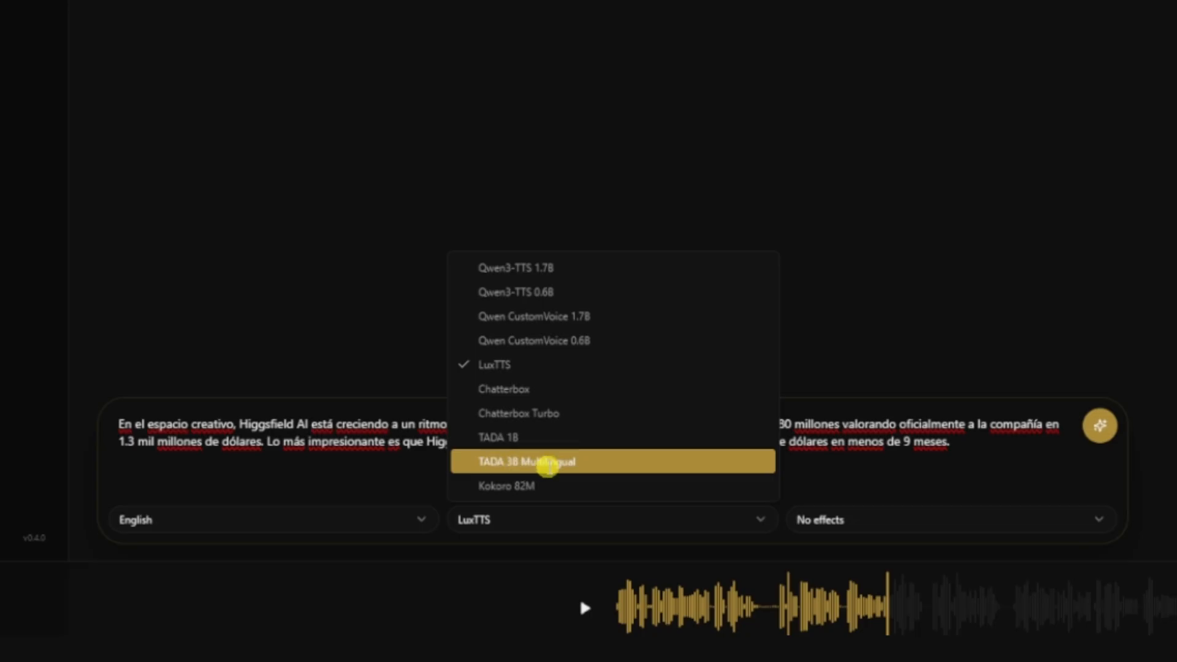
{"action": "left_click", "coordinate": [549, 463]}
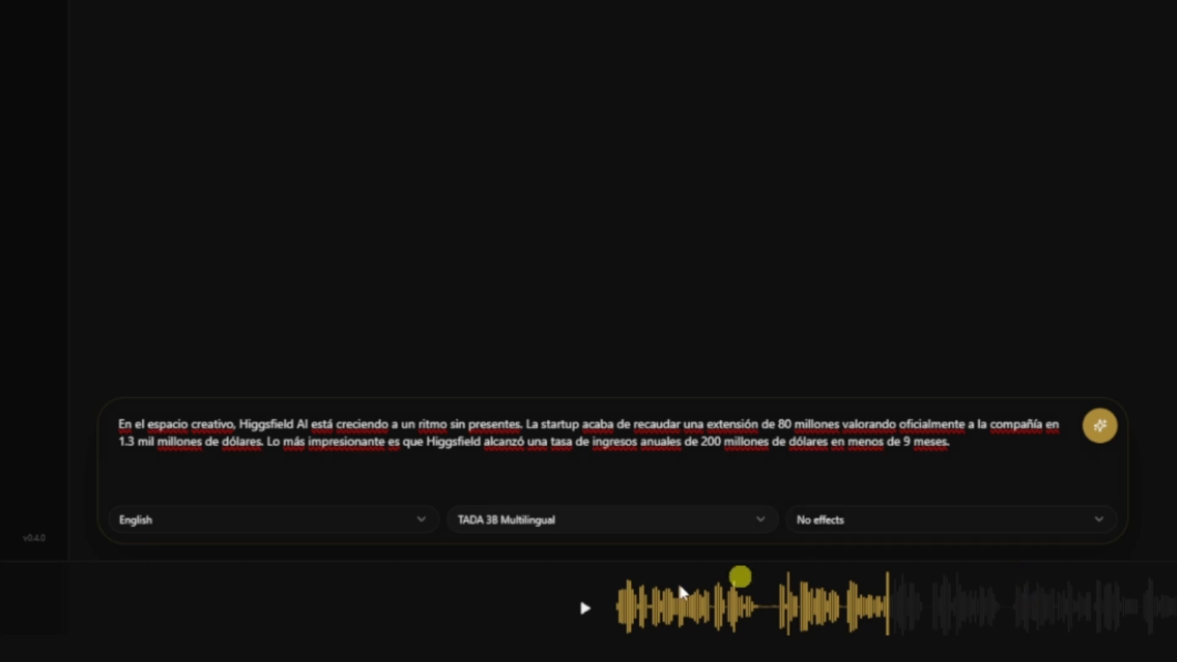
{"action": "left_click", "coordinate": [585, 608]}
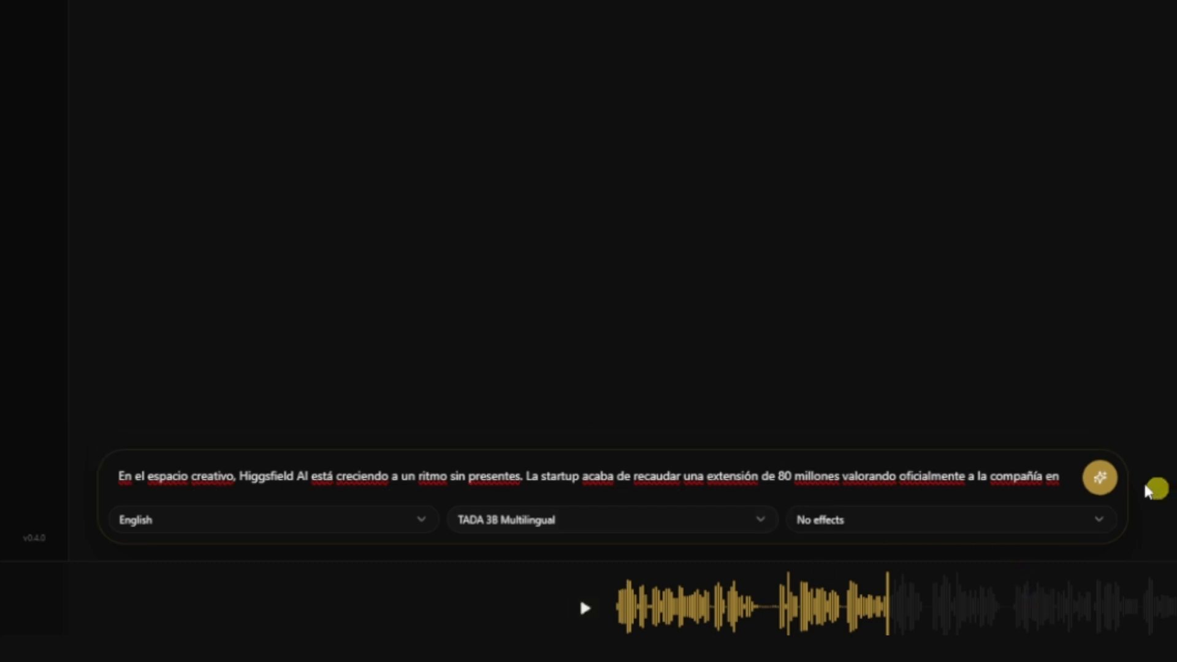
{"action": "left_click", "coordinate": [987, 482]}
{"action": "left_click", "coordinate": [369, 521]}
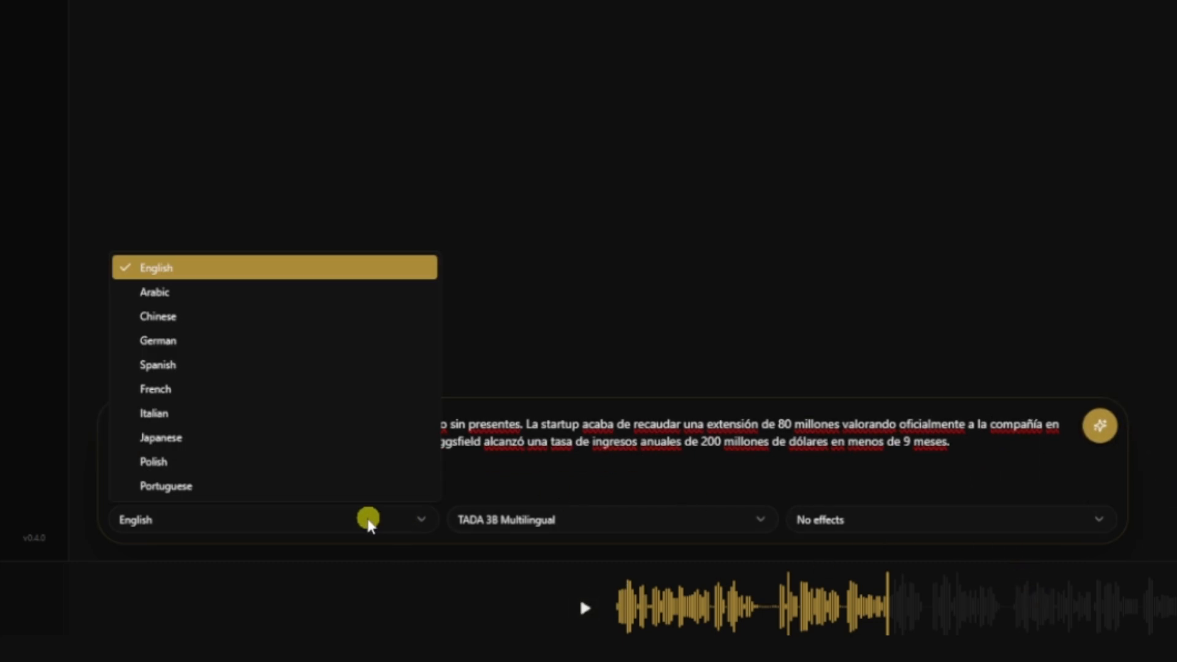
{"action": "left_click", "coordinate": [132, 365]}
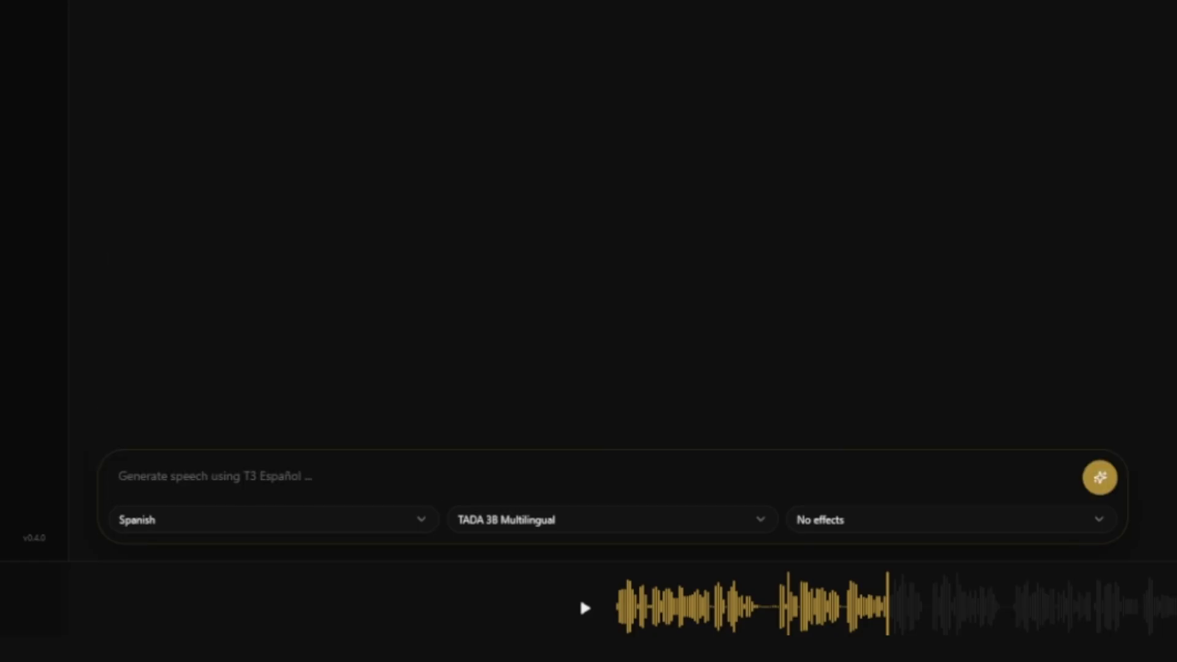
Step: Listen to the Spanish TADA generation and a few seconds of the T3 Español LuxTTS generation for comparison
{"action": "left_click", "coordinate": [1017, 64]}
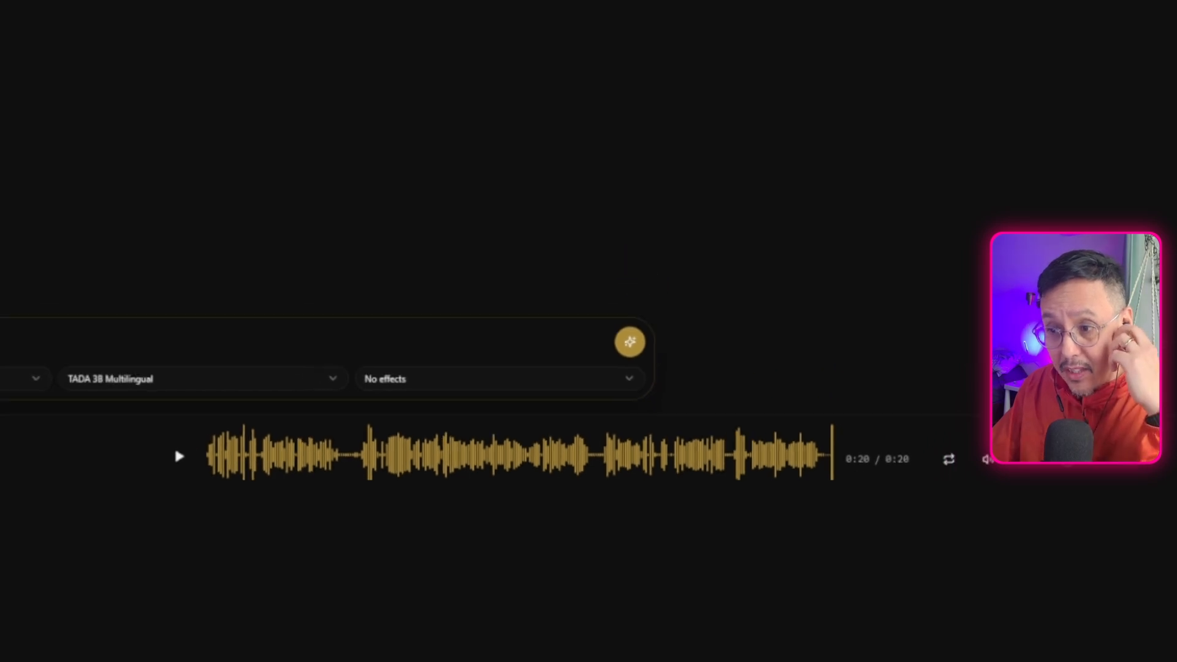
{"action": "left_click", "coordinate": [1035, 103]}
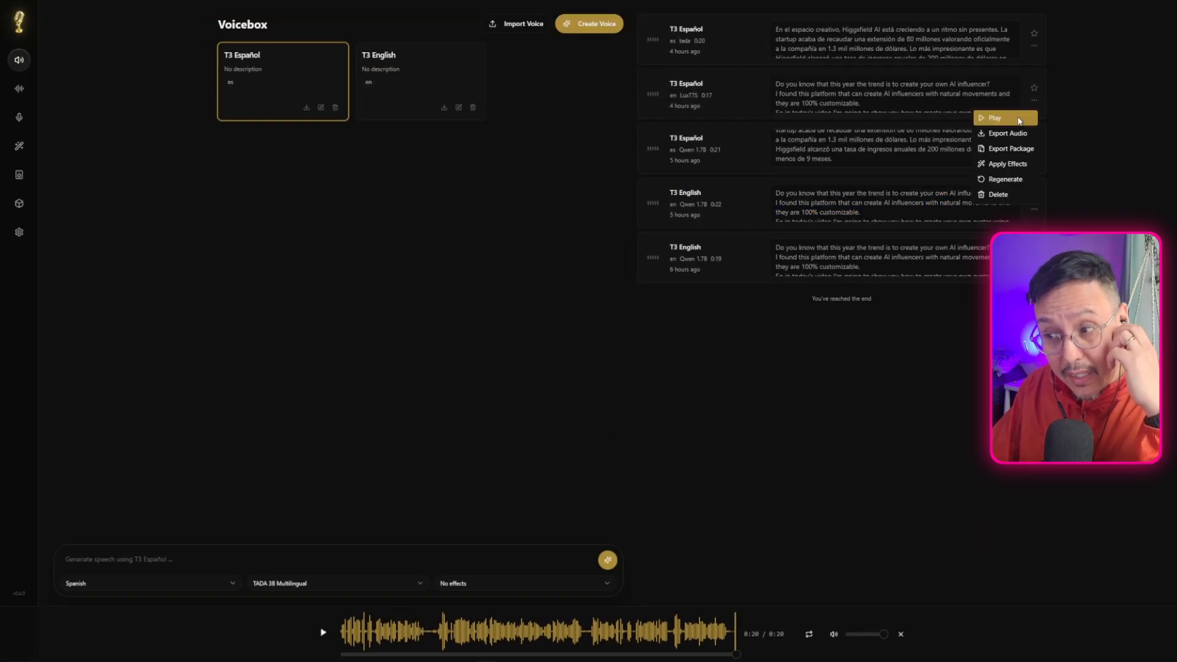
{"action": "left_click", "coordinate": [1019, 120]}
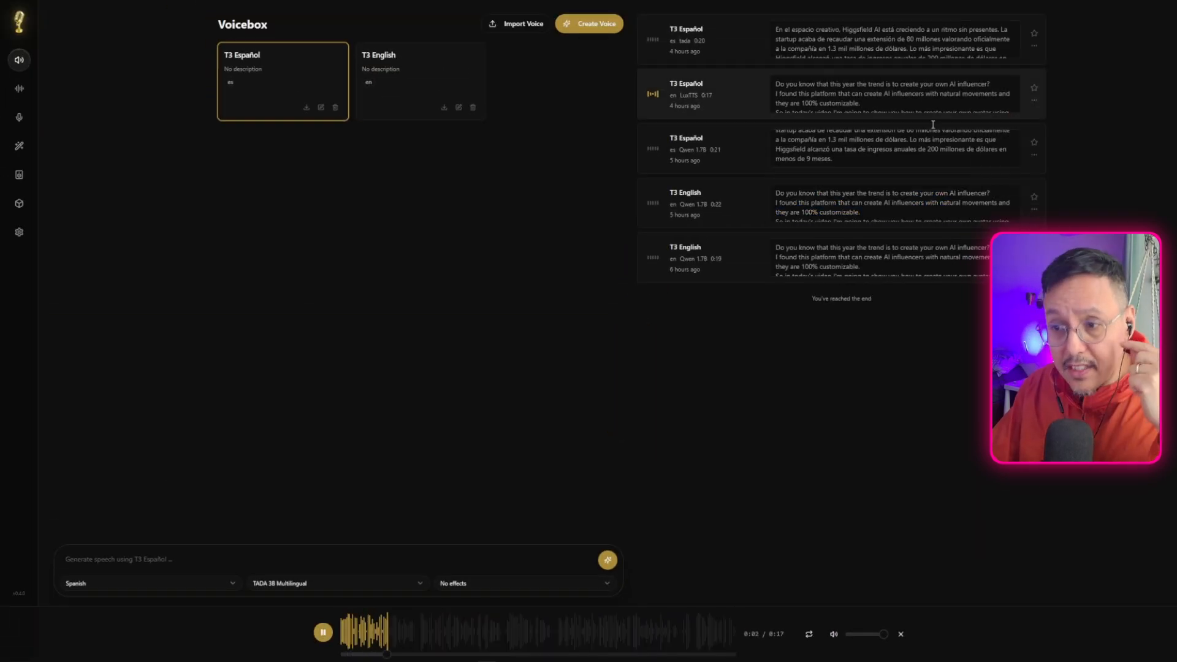
{"action": "left_click", "coordinate": [321, 633]}
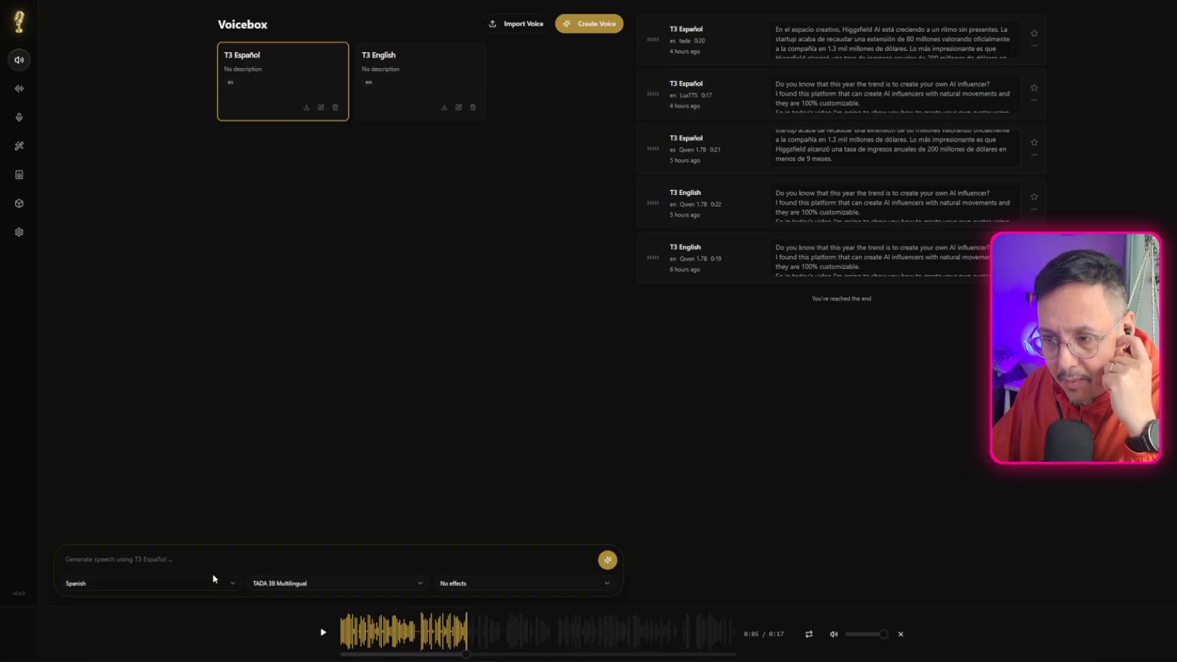
Step: Generate the English AI influencer script with the T3 Español voice, using English, TADA 3B Multilingual and no effects
{"action": "left_click", "coordinate": [209, 556]}
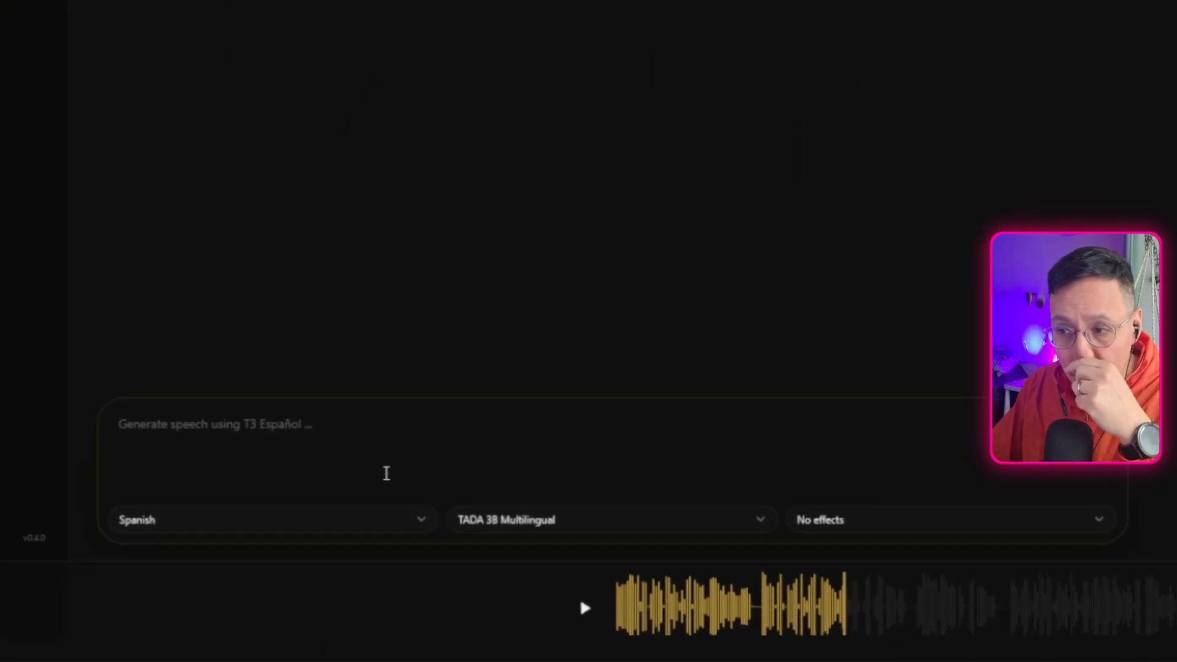
{"action": "type", "text": "Do you know that this year the trend is to create your own AI influencer? I found this platform that can create AI influencers with natural movements and they are 100% customizable. So in today's video I'm going to show you how to create your own avatar using this AI influencer tool here in Higgsfield.  Okay, without any further ado, let's get started."}
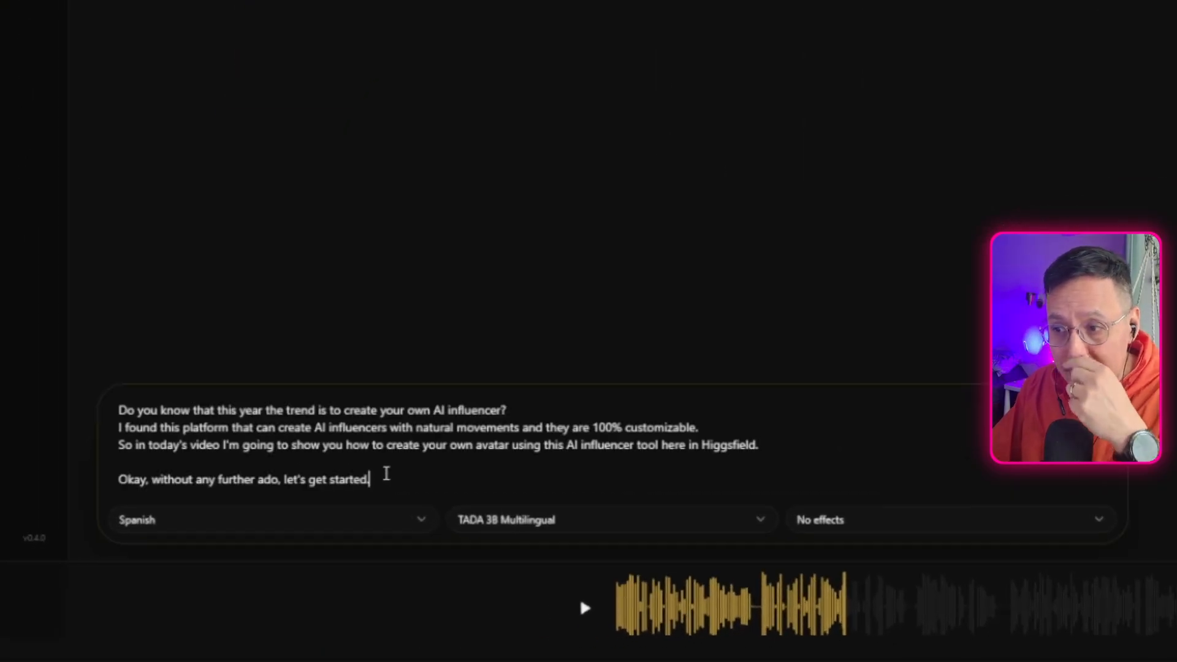
{"action": "left_click", "coordinate": [363, 525]}
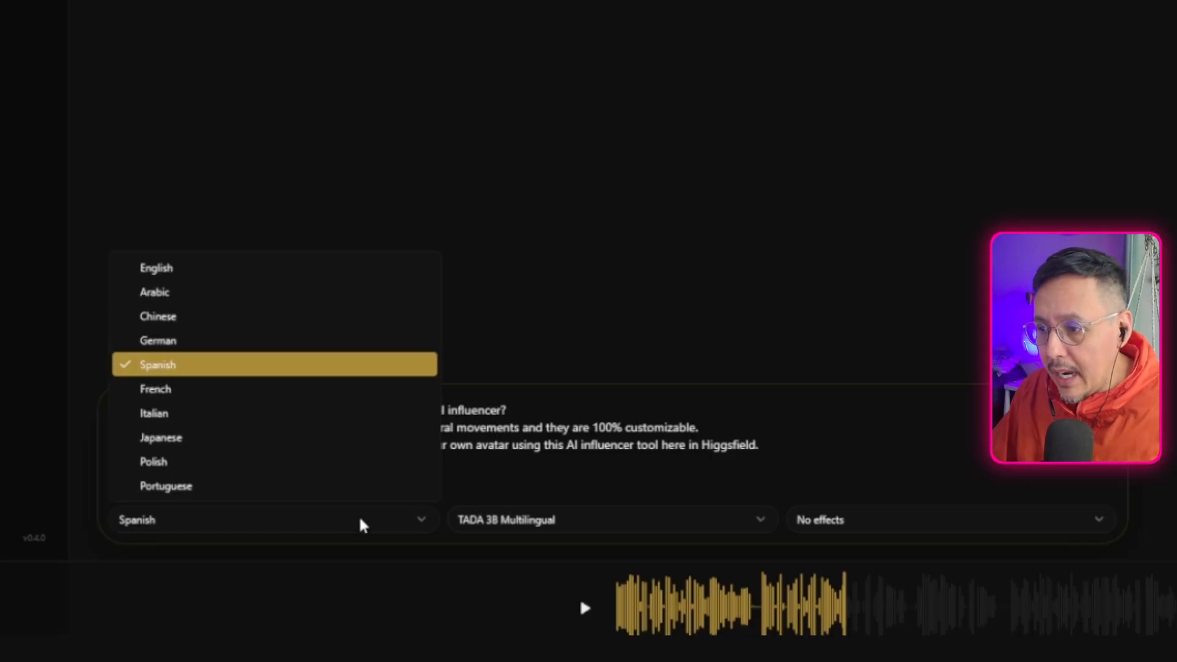
{"action": "left_click", "coordinate": [290, 268]}
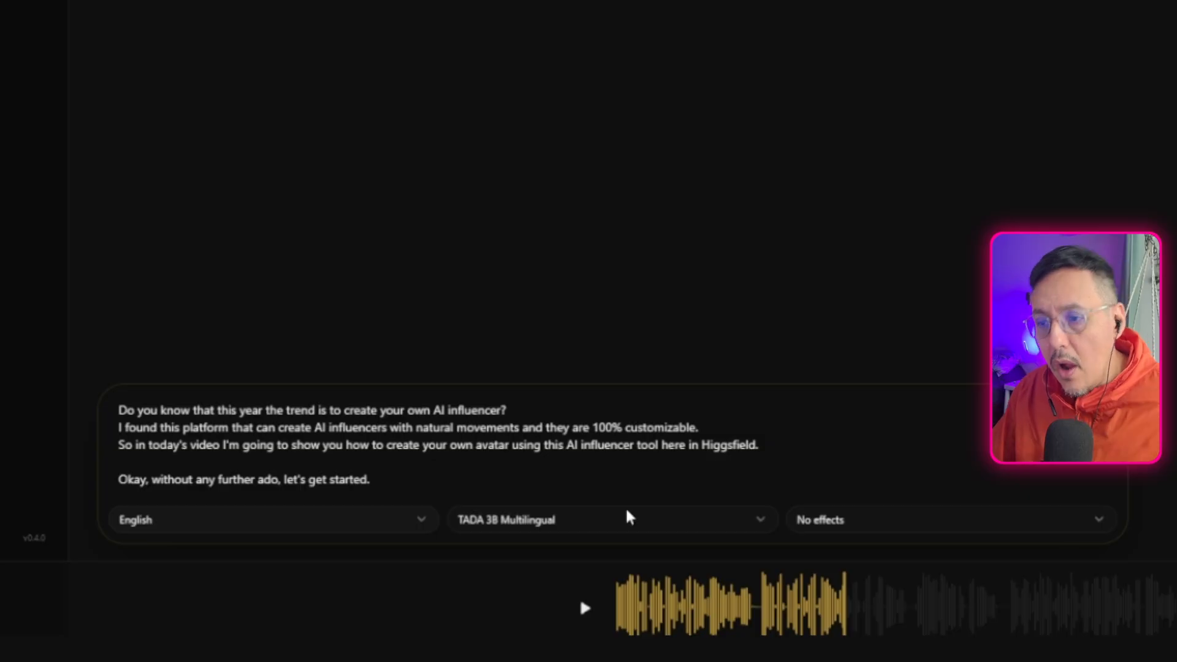
{"action": "left_click", "coordinate": [593, 528]}
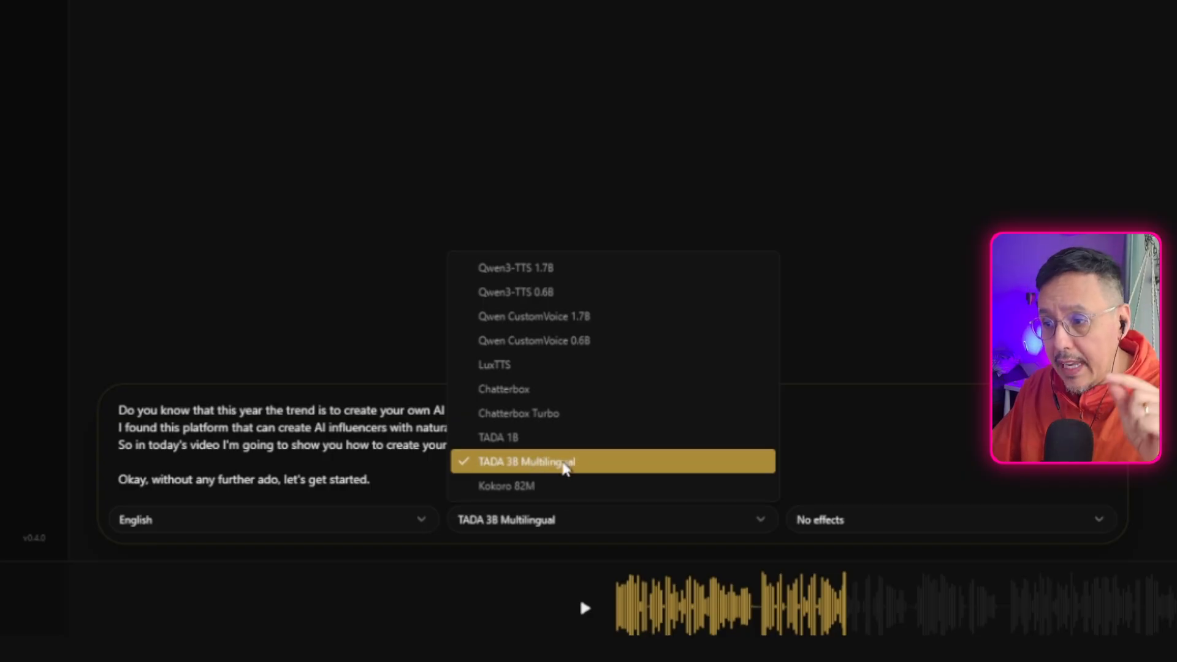
{"action": "left_click", "coordinate": [562, 465]}
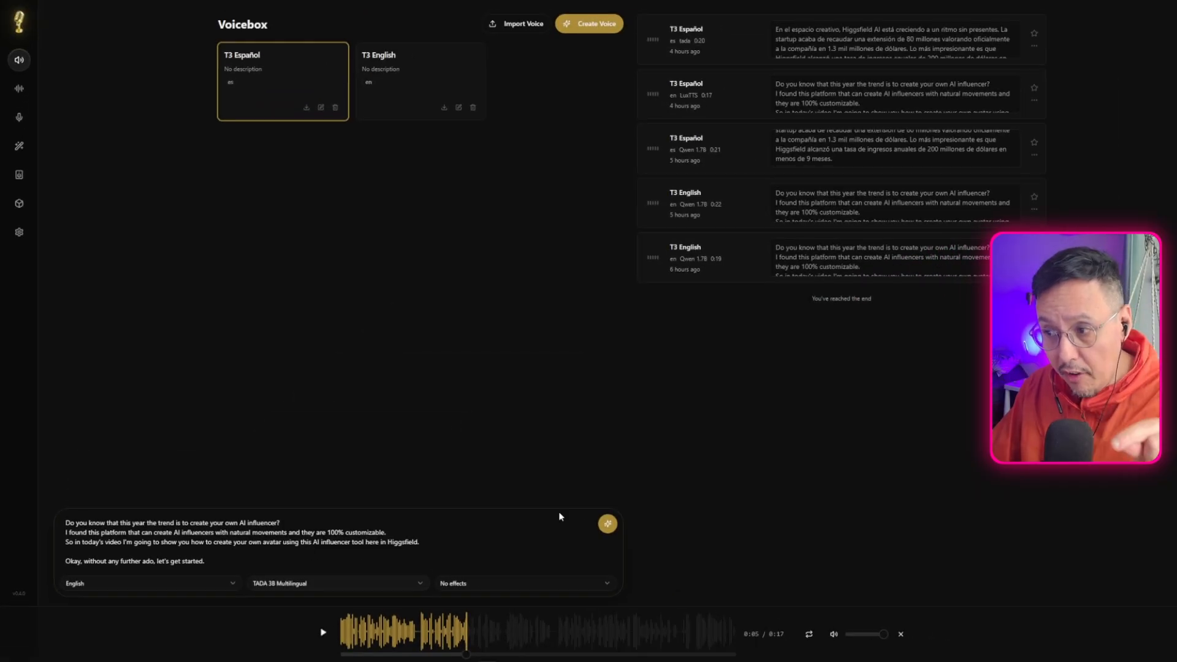
{"action": "left_click", "coordinate": [607, 525]}
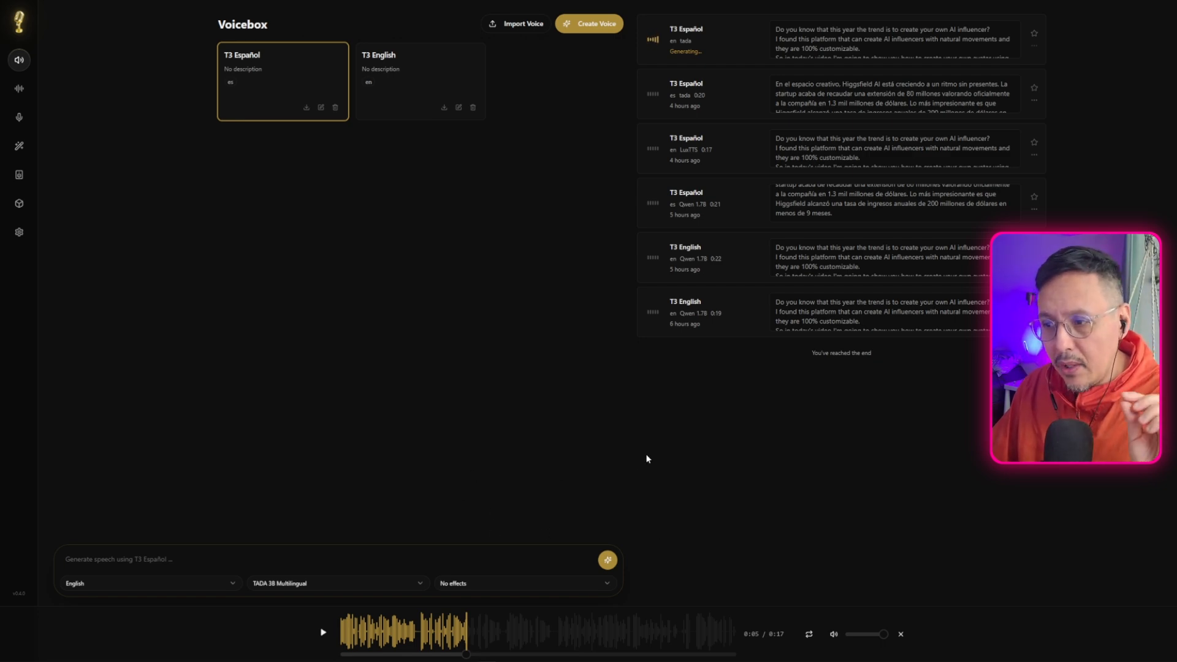
Step: Play the newest T3 Español generation of the English script made with TADA and review the generation history
{"action": "left_click", "coordinate": [1035, 45]}
{"action": "left_click", "coordinate": [1006, 69]}
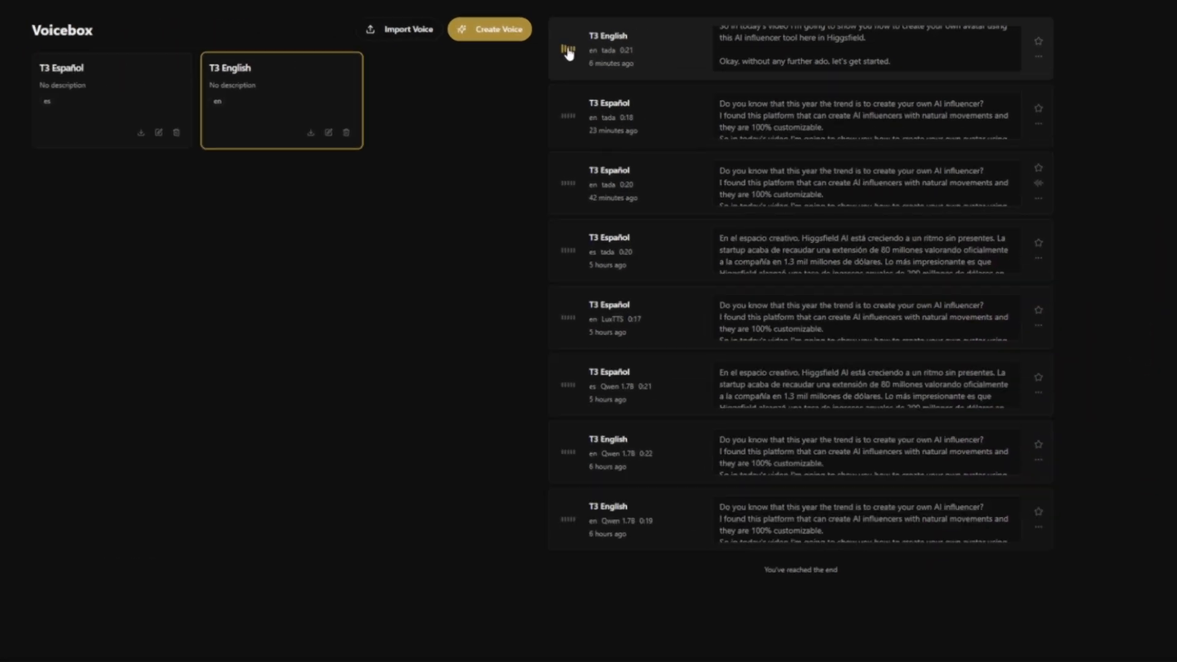
{"action": "scroll", "coordinate": [768, 55], "scroll_direction": "up", "scroll_amount": 2}
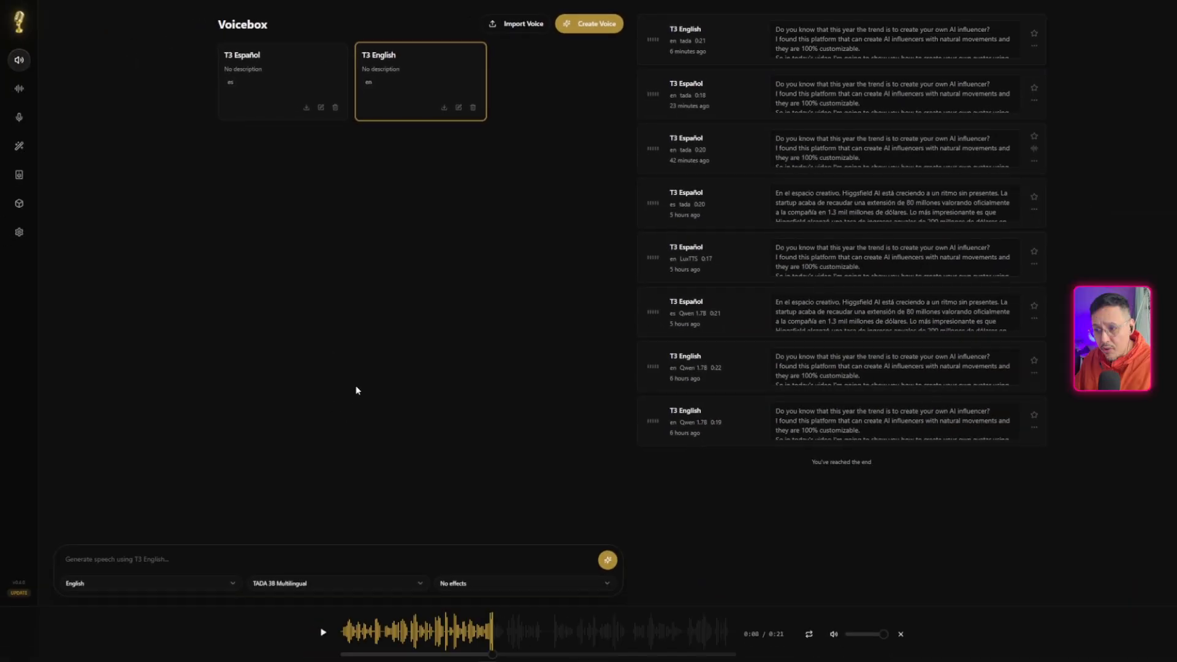
Step: View the Stories and Voices sections and open the channel selection for the T3 Español voice
{"action": "left_click", "coordinate": [21, 88]}
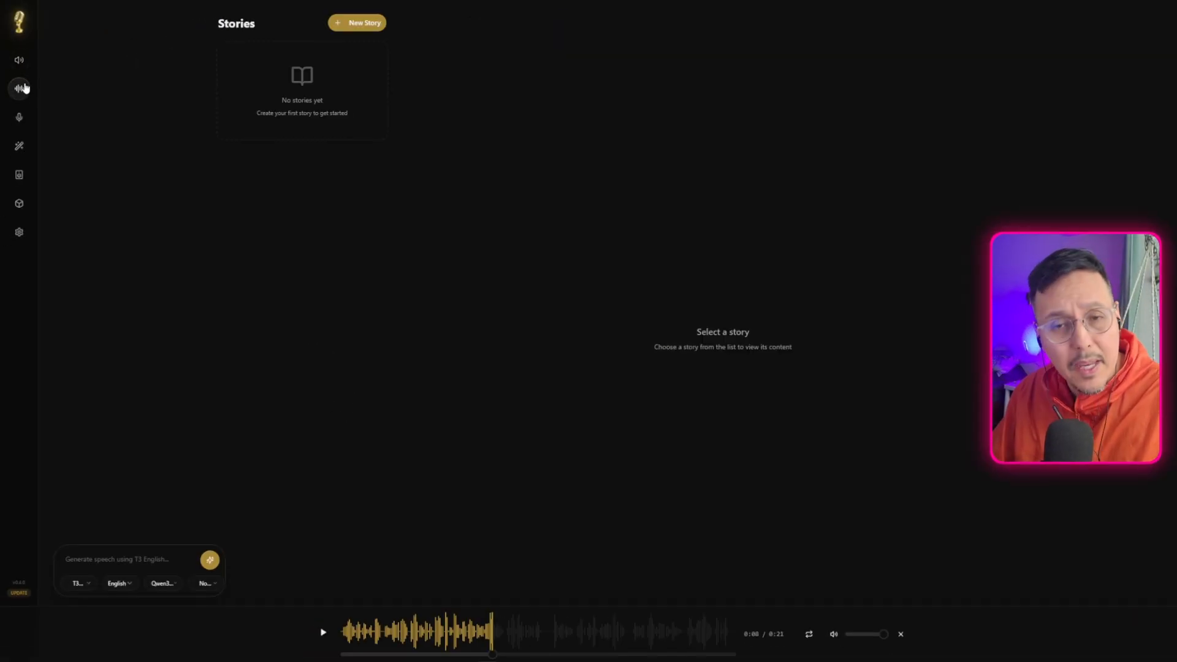
{"action": "left_click", "coordinate": [19, 118]}
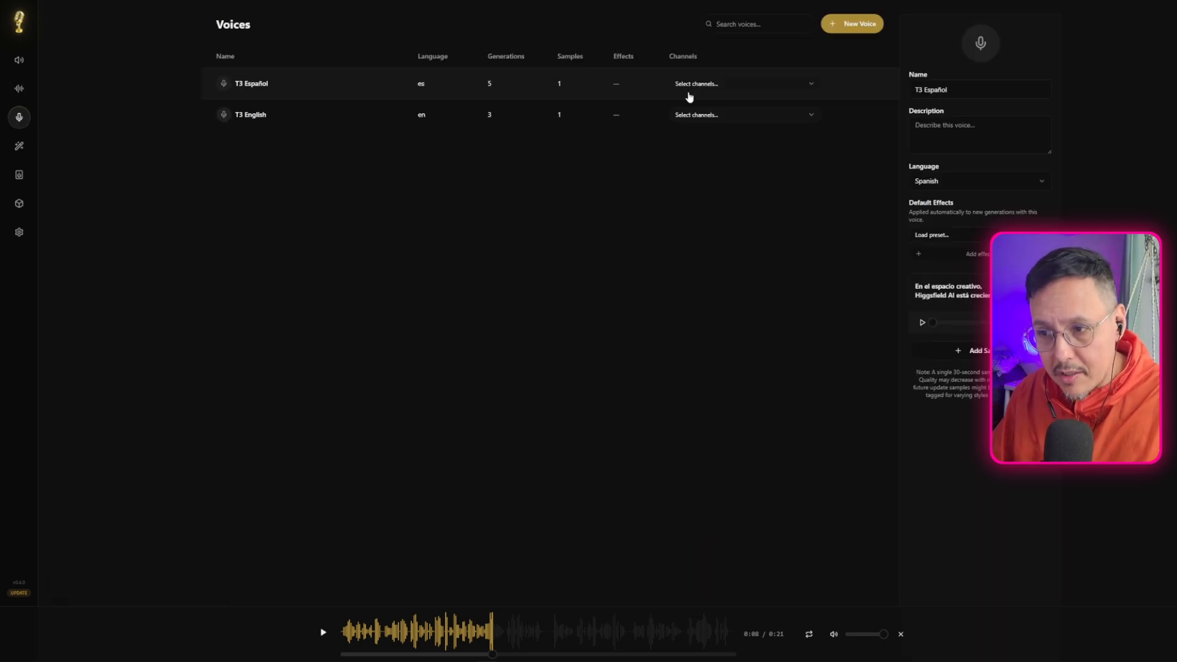
{"action": "left_click", "coordinate": [717, 83]}
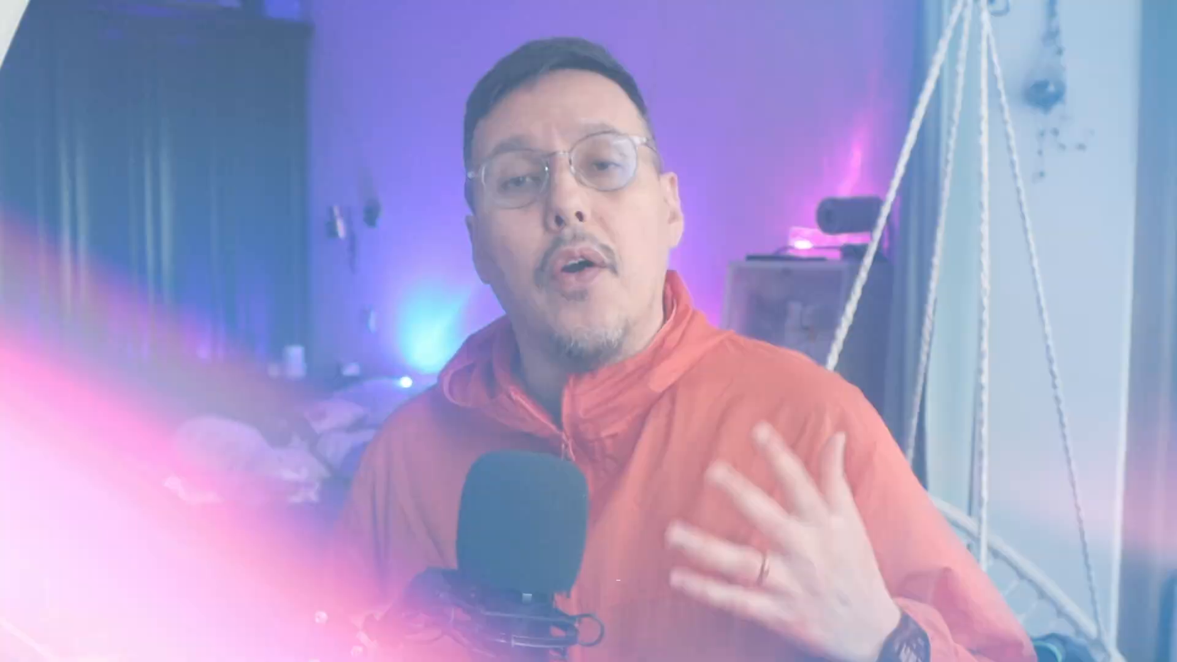